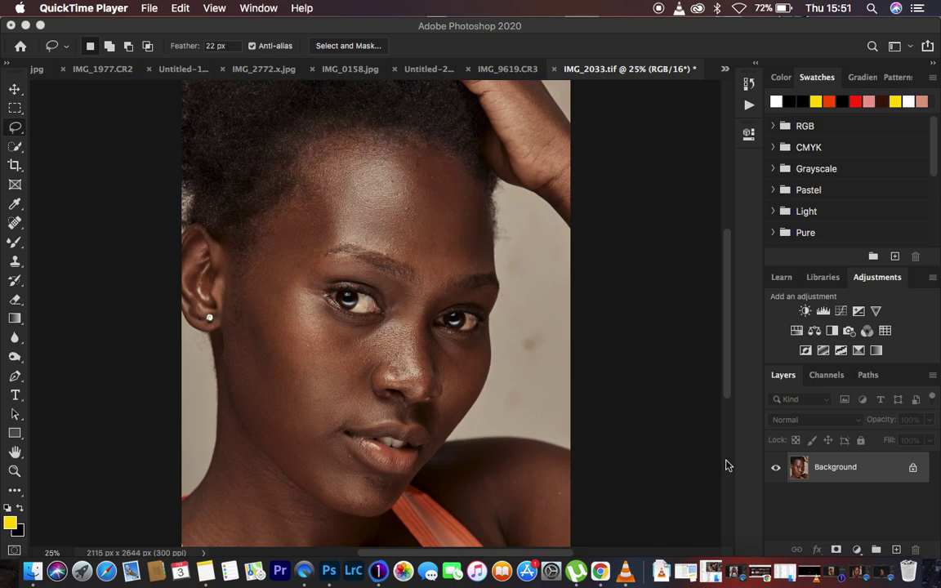
Step: Add a new empty layer above the Background and activate the Spot Healing Brush Tool
click(895, 550)
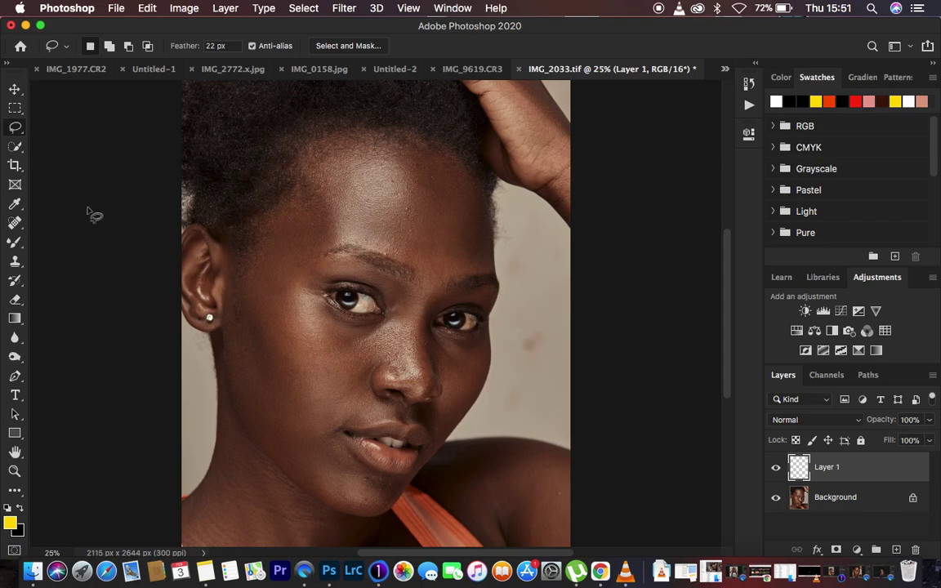
click(14, 224)
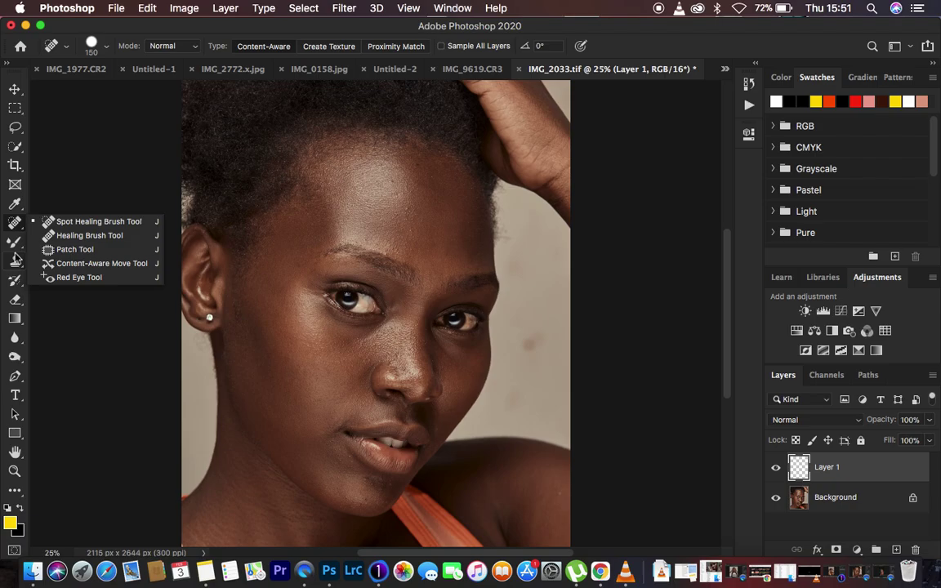
click(129, 131)
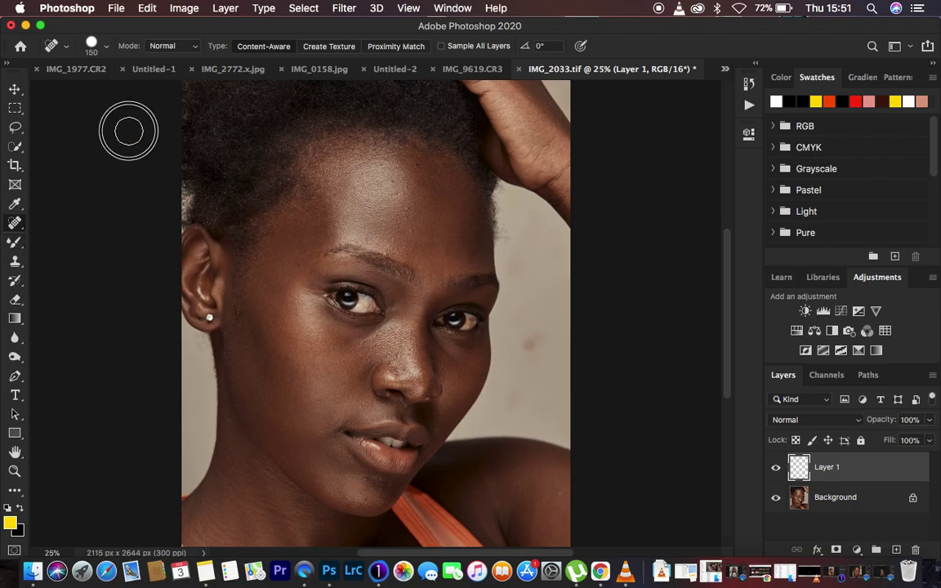
right_click(15, 227)
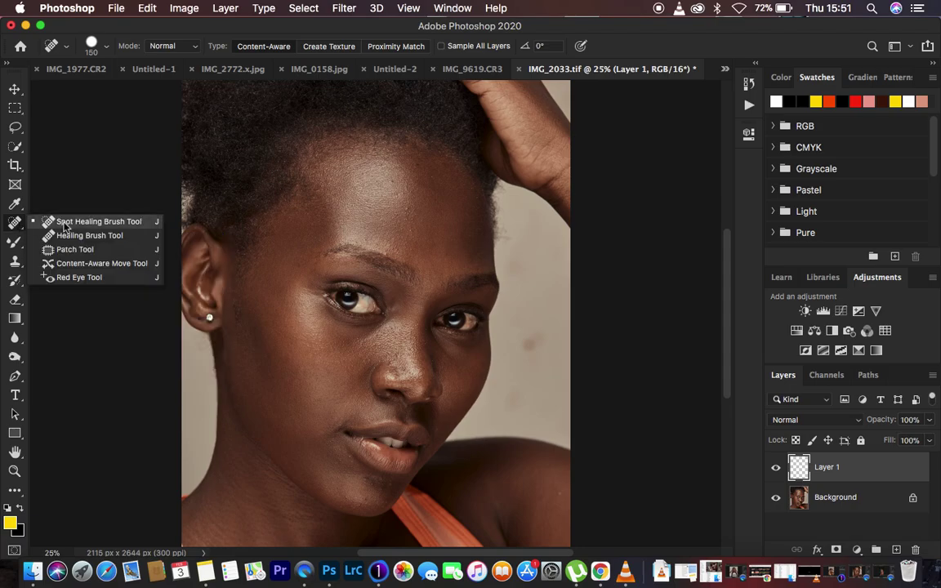
click(64, 226)
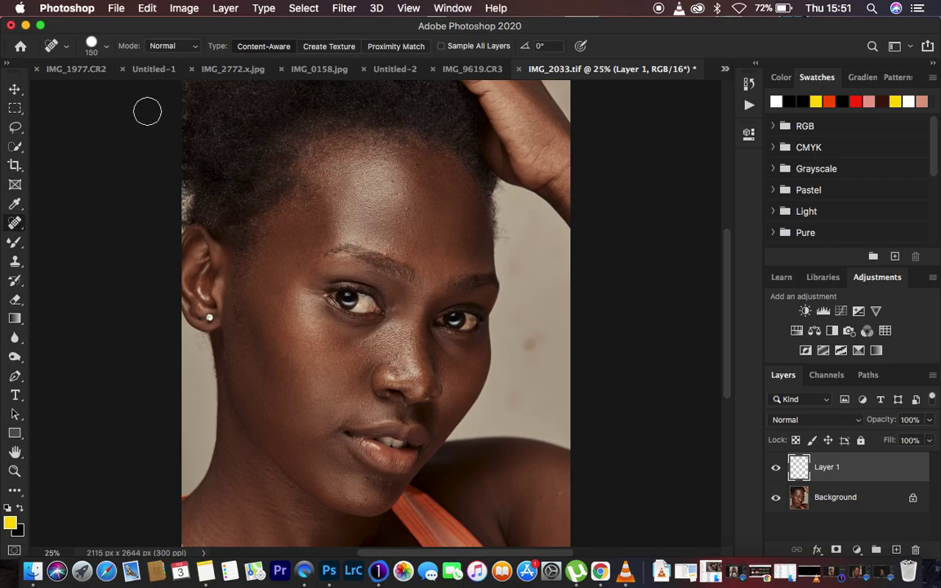
Step: Review the Spot Healing Brush's size, hardness and spacing settings
click(106, 48)
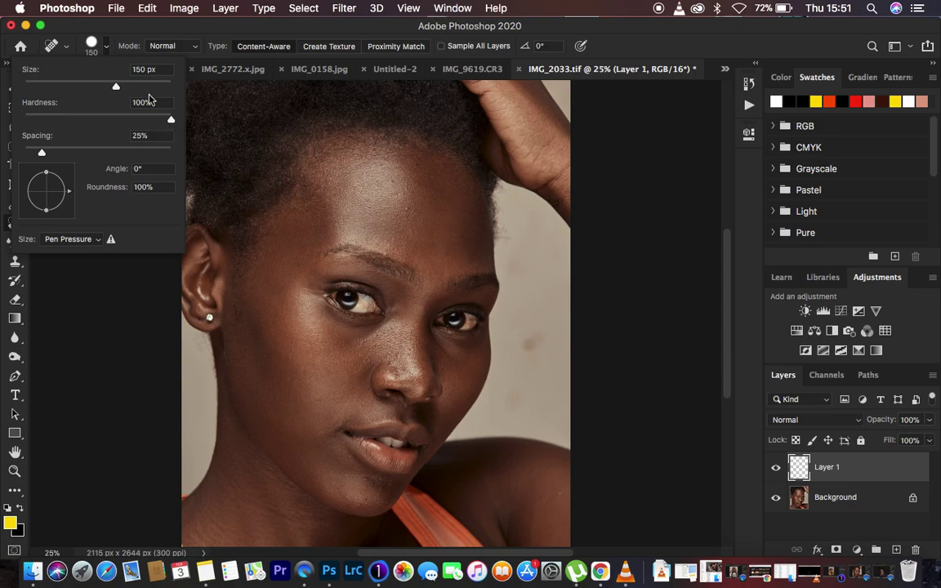
click(105, 48)
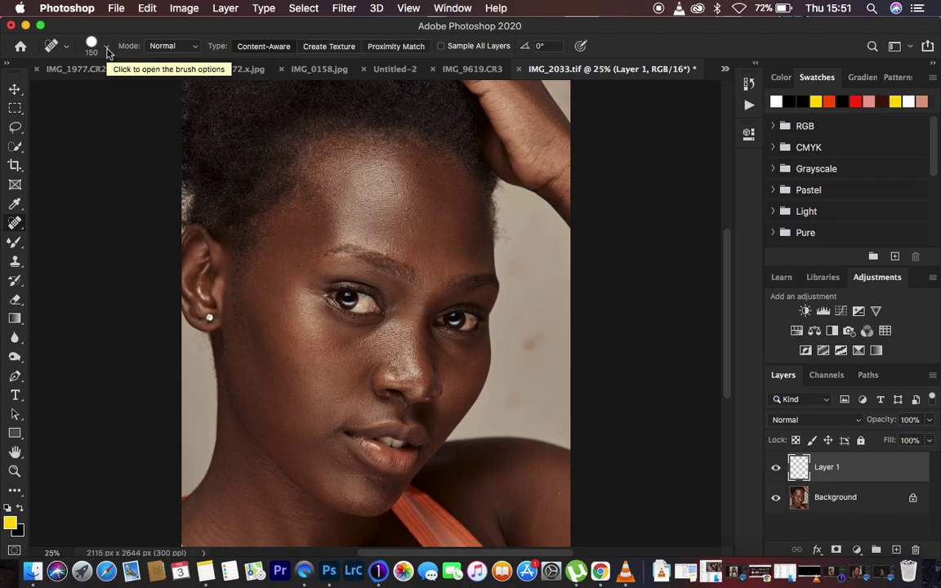
click(107, 49)
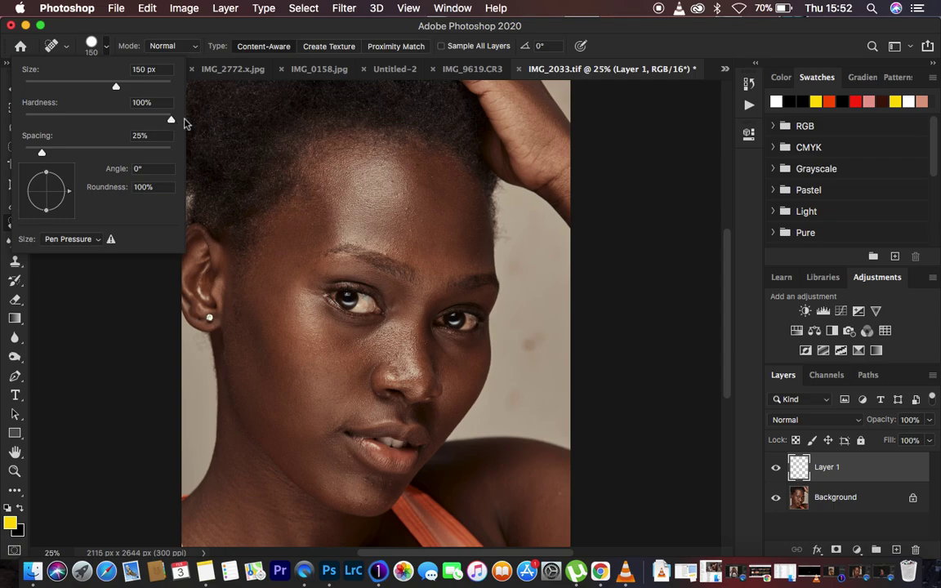
click(608, 151)
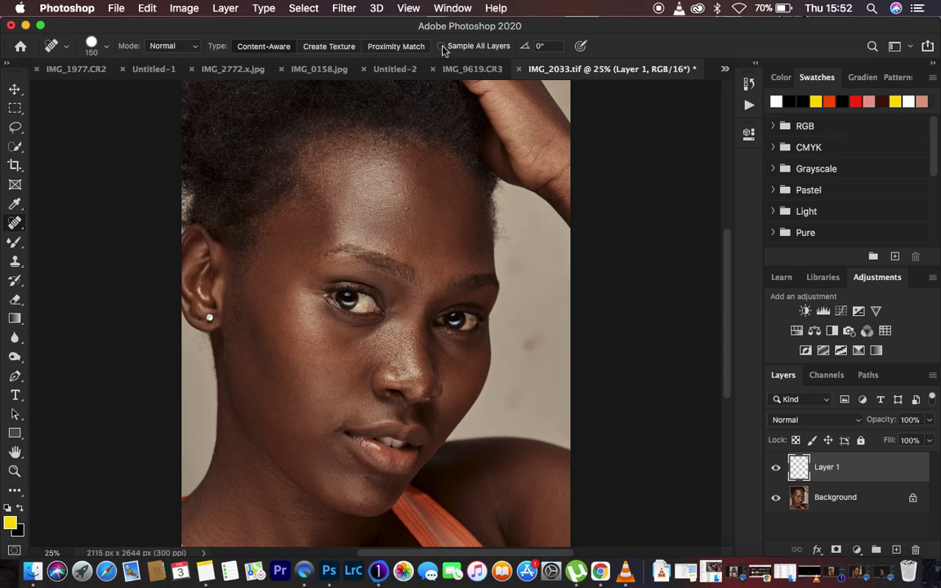
Step: Rename the new layer "blemishes layer" and make the Spot Healing Brush sample all layers
double_click(828, 467)
text(blemishes layer)
key(Return)
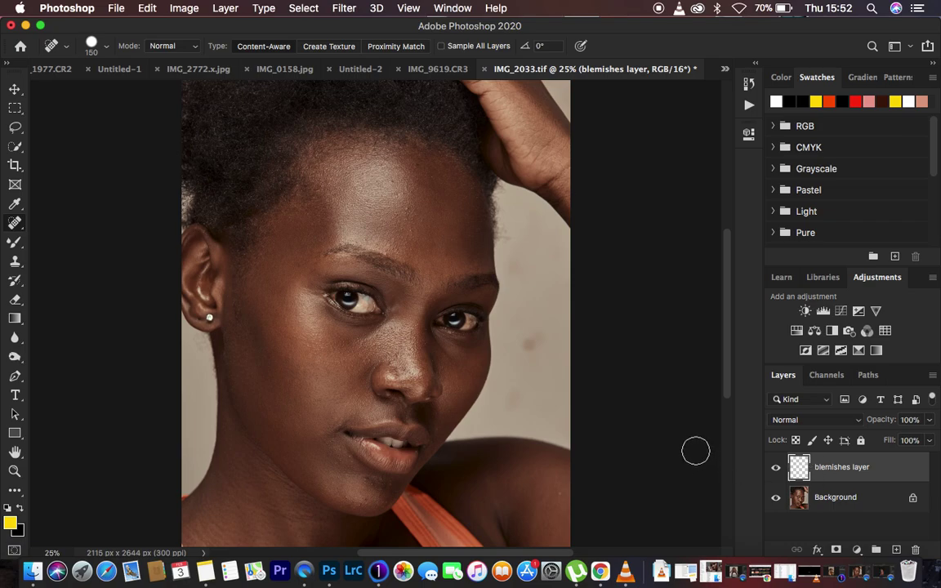
click(441, 45)
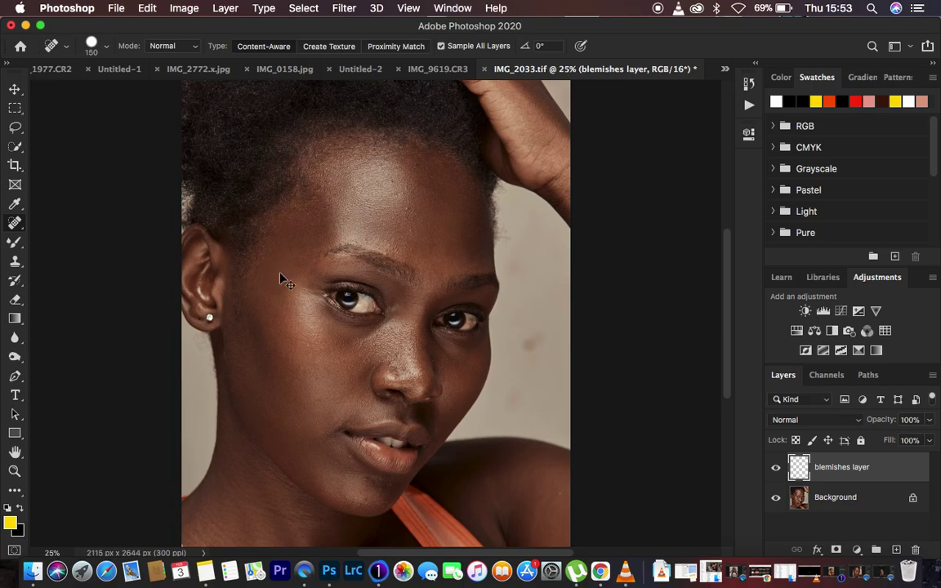
Step: Try healing a patch of skin on the side of the nose using a 45 px hard Spot Healing Brush
key(super+equal)
key(bracketleft)
key(bracketleft)
key(bracketleft)
key(bracketleft)
key(bracketleft)
key(bracketleft)
key(bracketright)
key(bracketright)
key(bracketleft)
key(bracketleft)
key(bracketleft)
key(bracketleft)
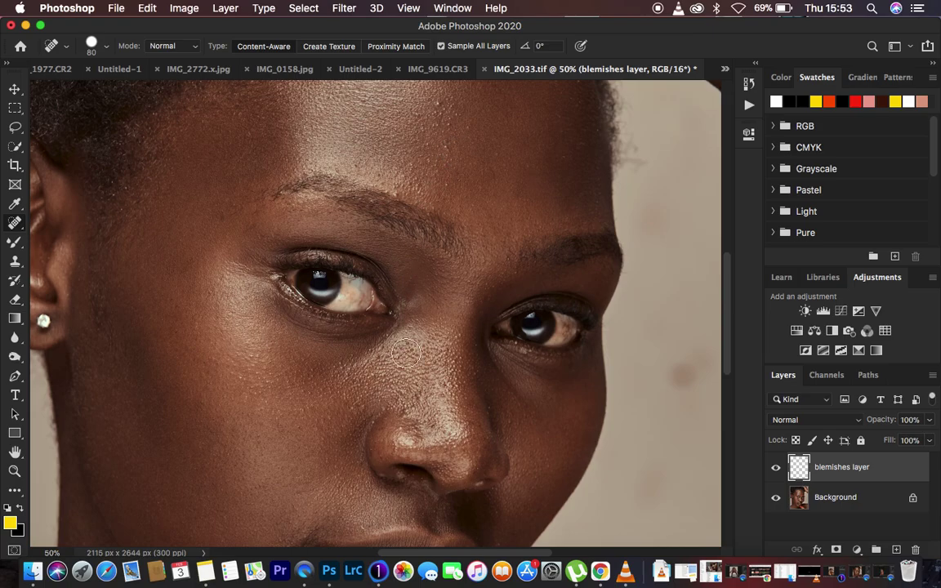
click(405, 414)
Step: Inspect the healed nose patch up close, comparing the skin texture with the blemishes layer shown and hidden
key(super+equal)
key(super+equal)
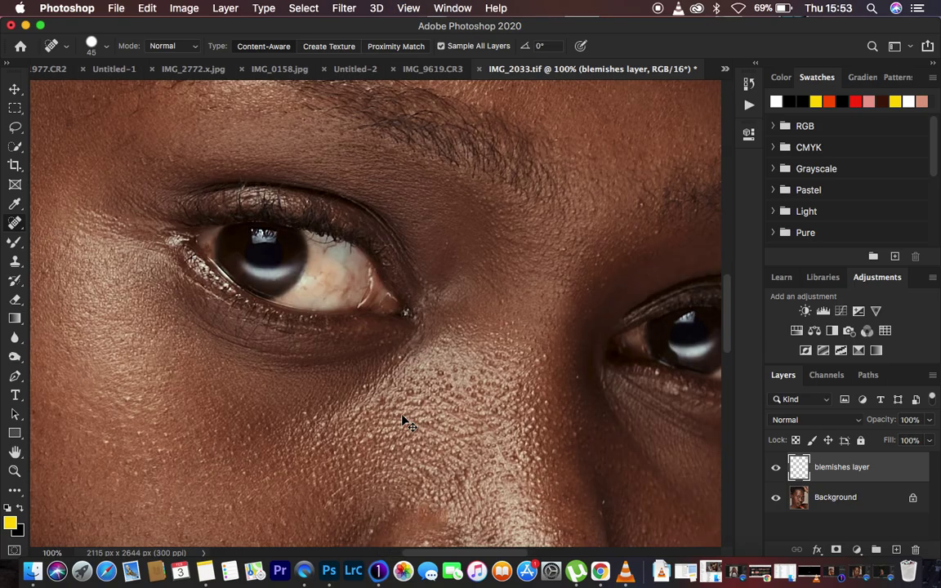
scroll(725, 325, down, 6)
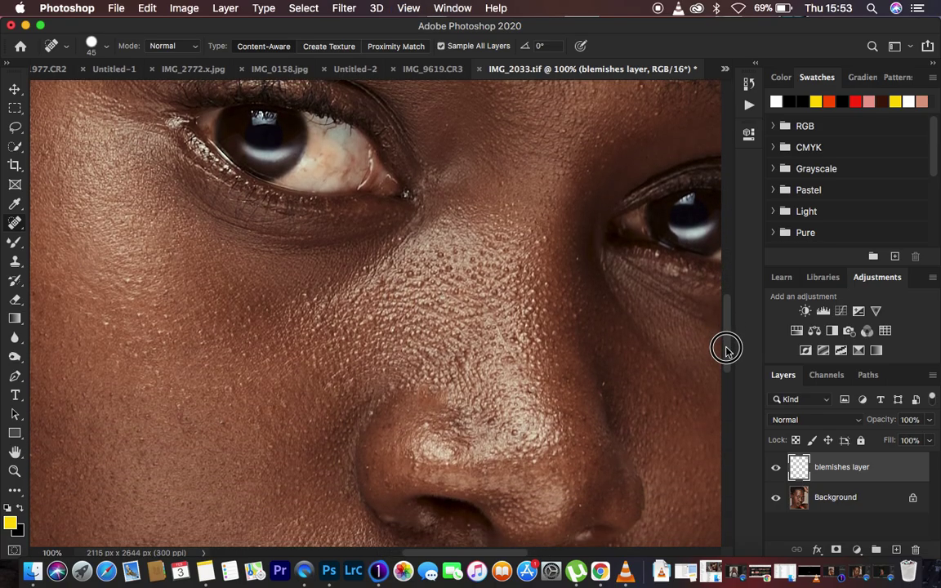
key(super+equal)
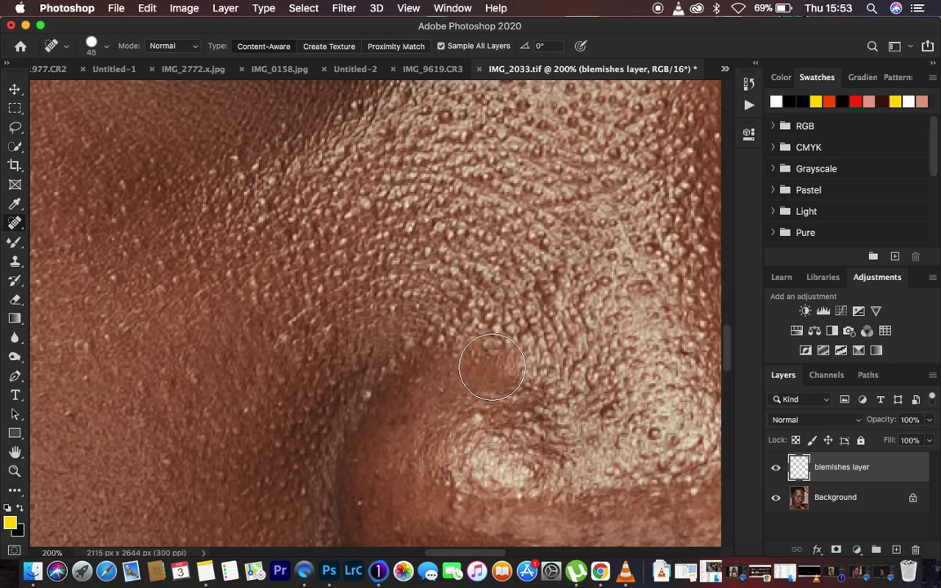
click(776, 468)
click(776, 468)
click(776, 468)
click(776, 469)
click(776, 468)
click(776, 469)
click(776, 468)
click(776, 468)
click(776, 468)
click(777, 468)
click(776, 468)
click(776, 468)
click(776, 468)
click(776, 468)
click(776, 468)
click(776, 468)
click(776, 468)
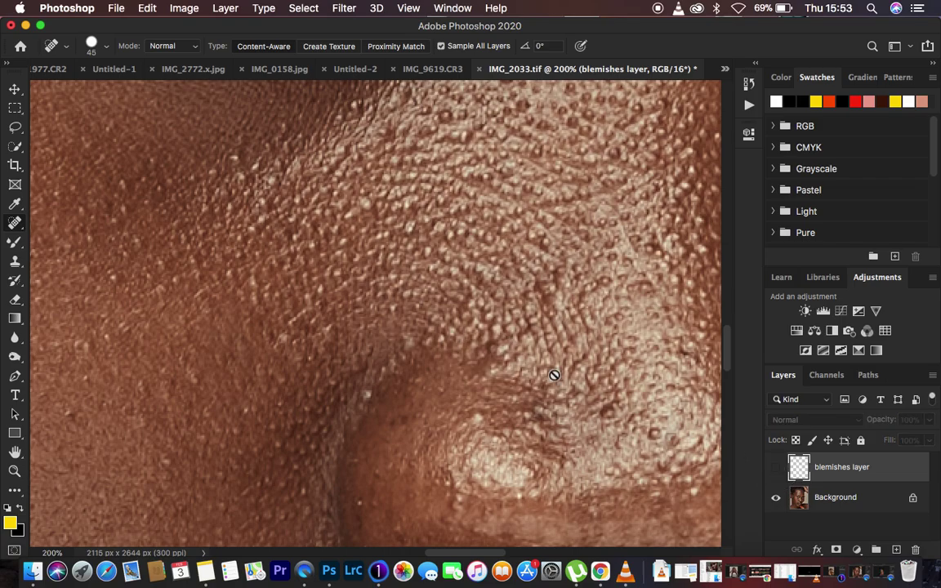
click(776, 468)
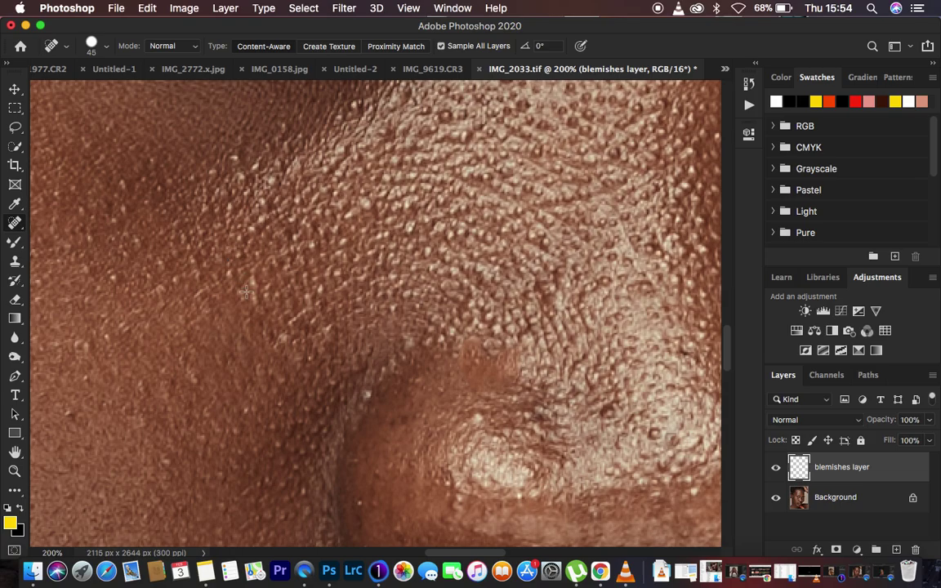
click(472, 338)
click(776, 467)
click(776, 467)
key(super+minus)
key(super+minus)
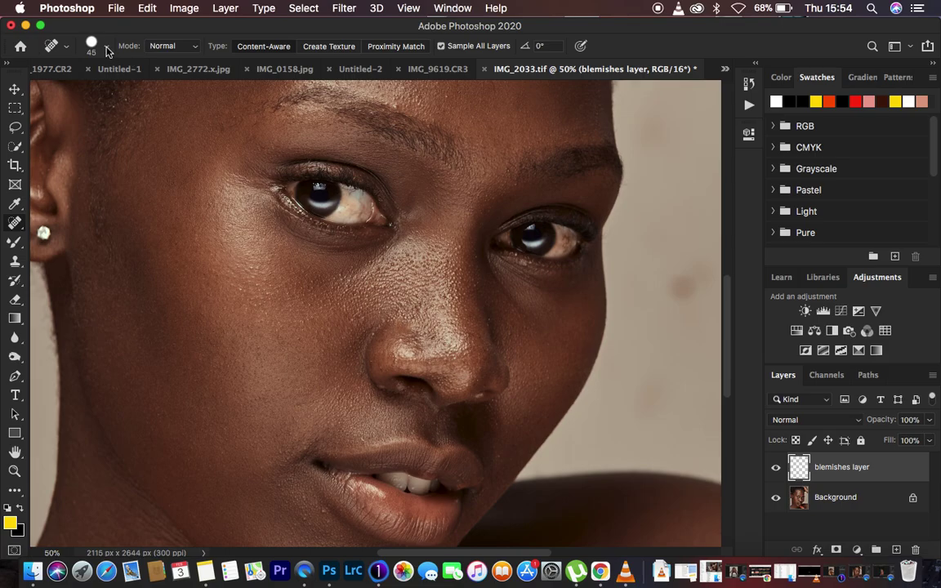
Step: Revert the document history to the Name Change state, undoing the healing stroke on the nose
click(749, 83)
scroll(646, 208, up, 5)
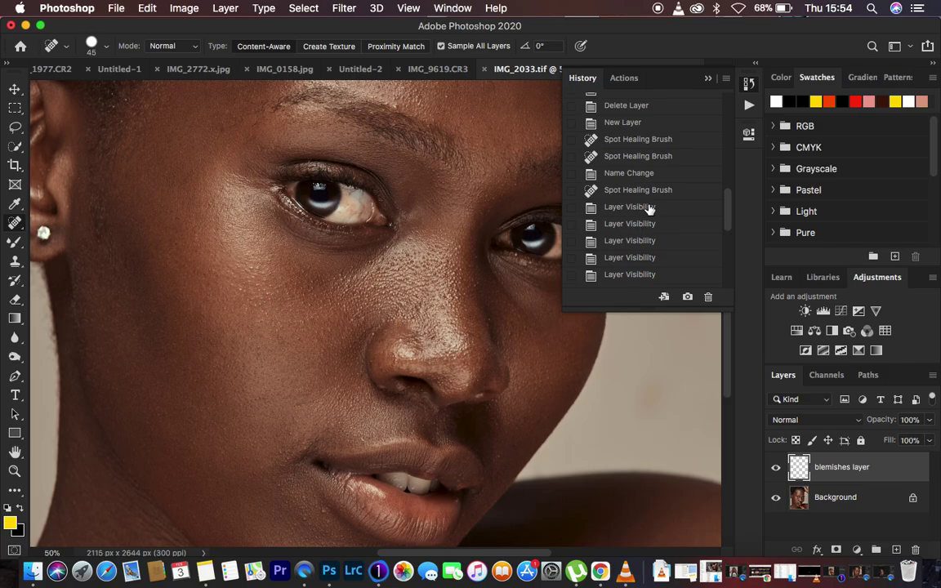
click(630, 190)
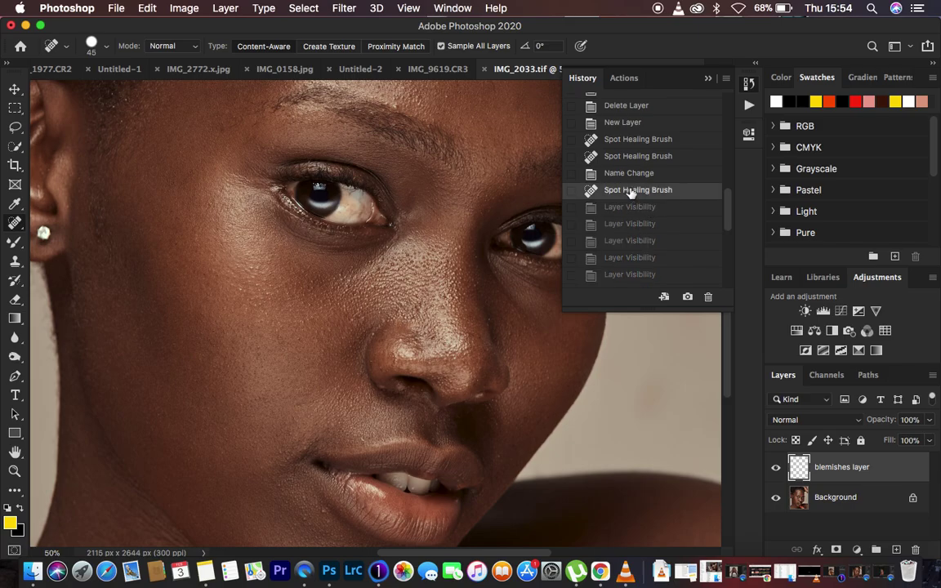
click(630, 140)
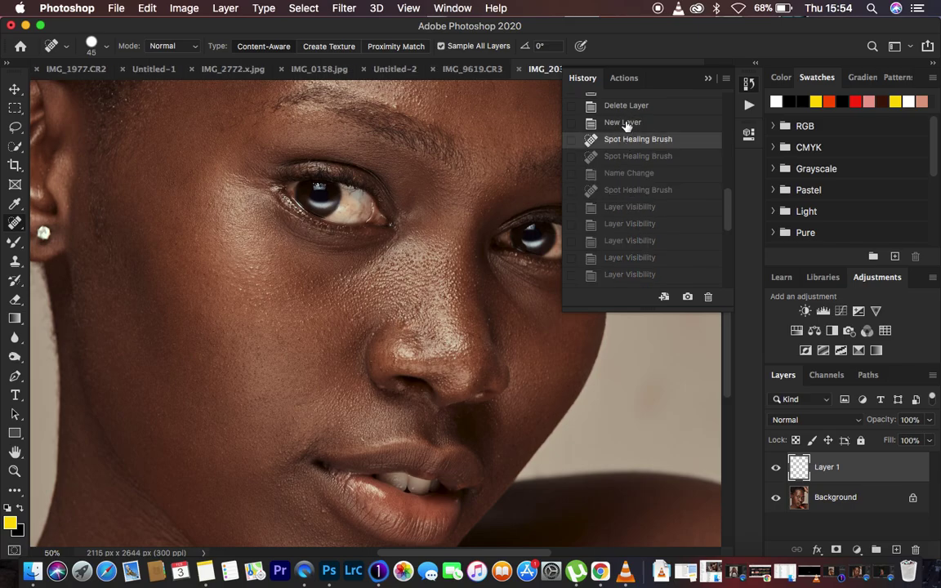
click(625, 124)
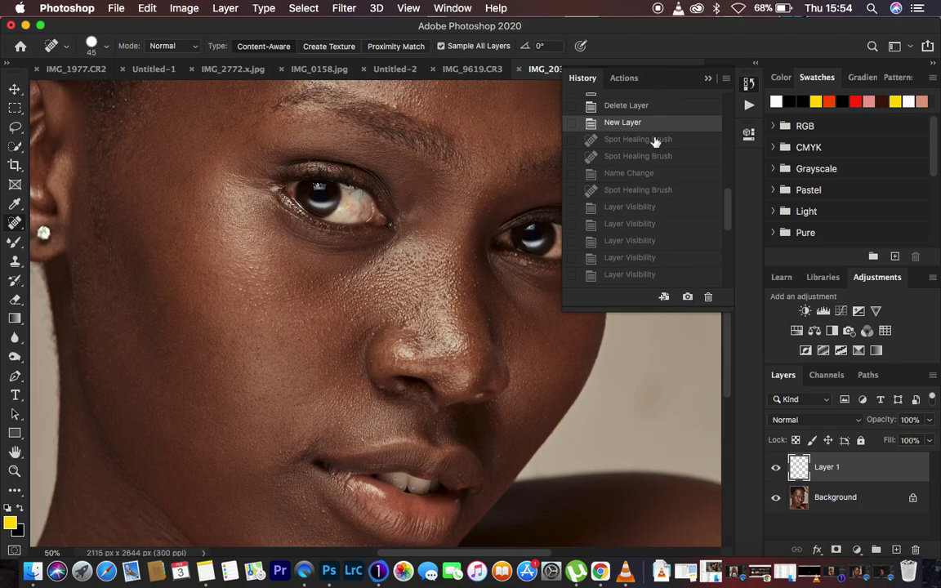
click(656, 140)
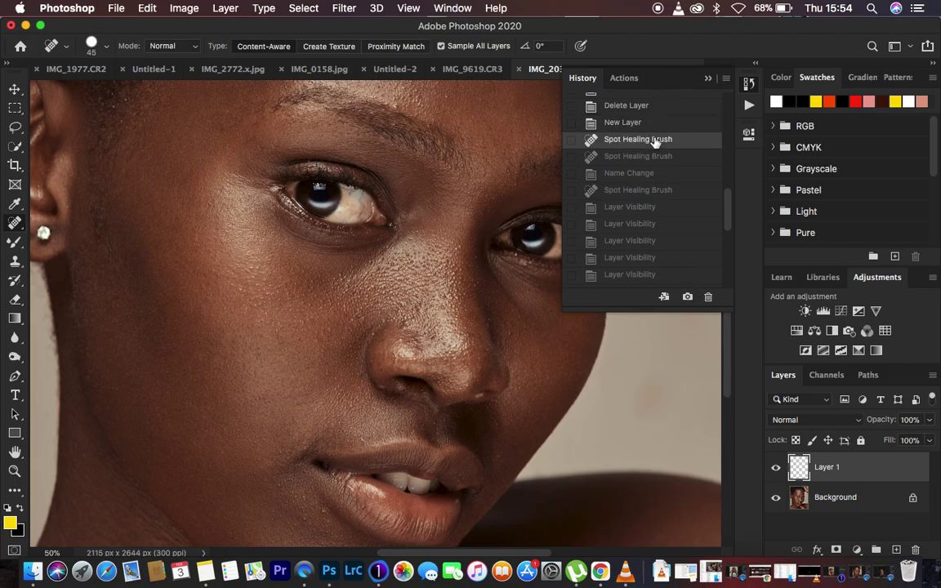
click(662, 173)
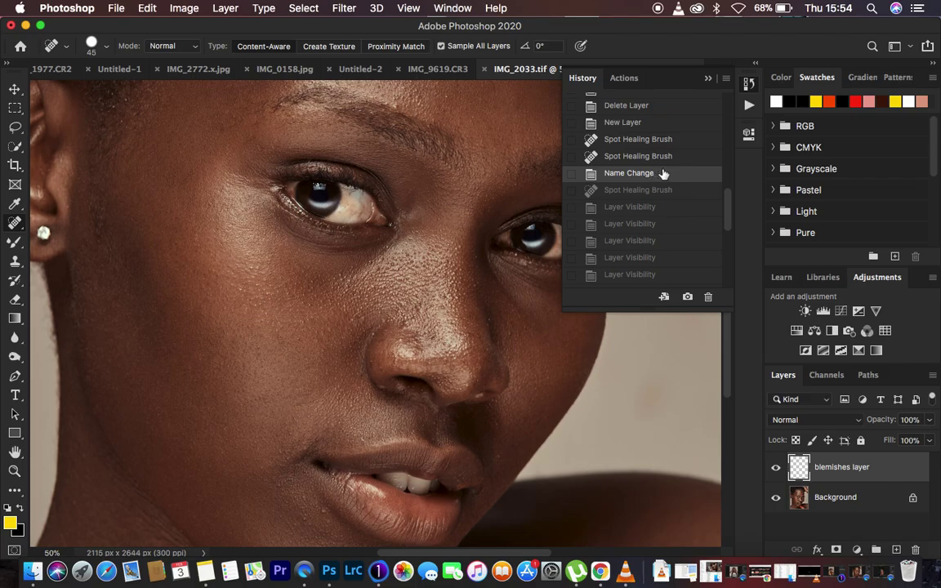
double_click(642, 75)
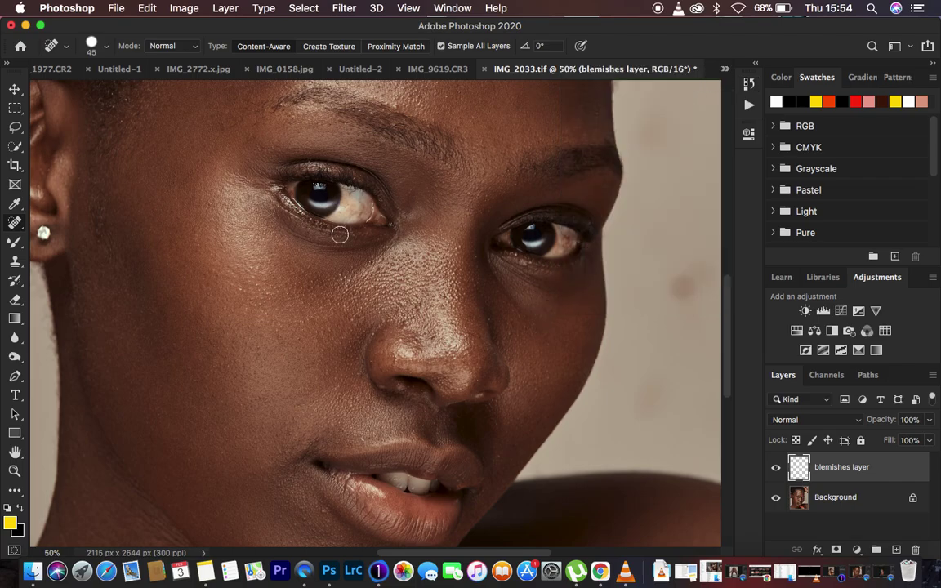
Step: Soften the Spot Healing Brush to 50% hardness and reduce its size to 20 px
click(101, 47)
drag(128, 119, 97, 119)
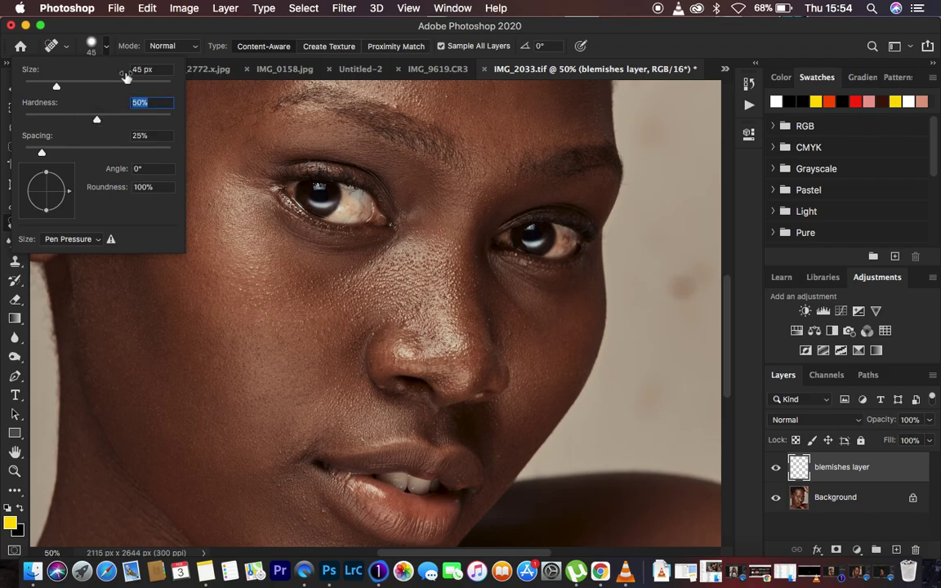
key(Return)
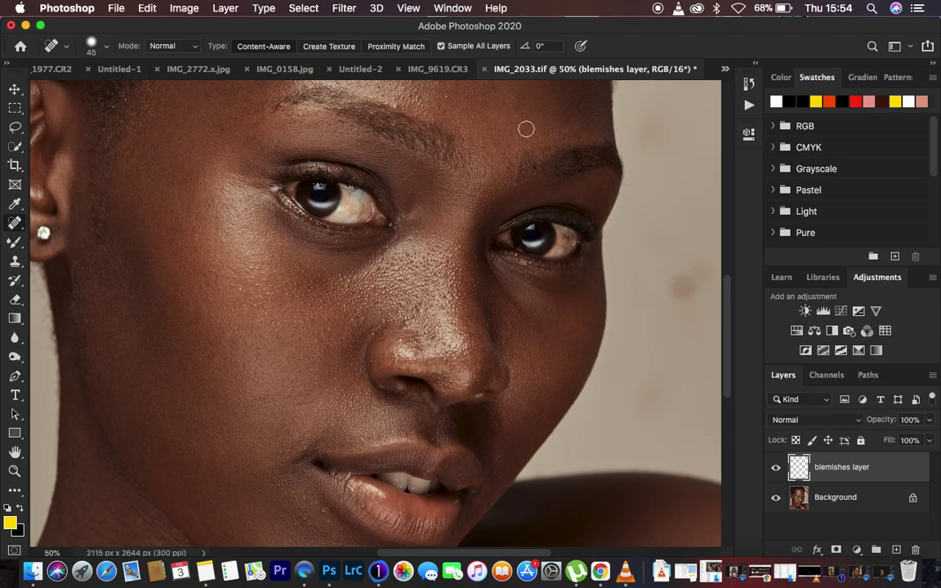
key(super+plus)
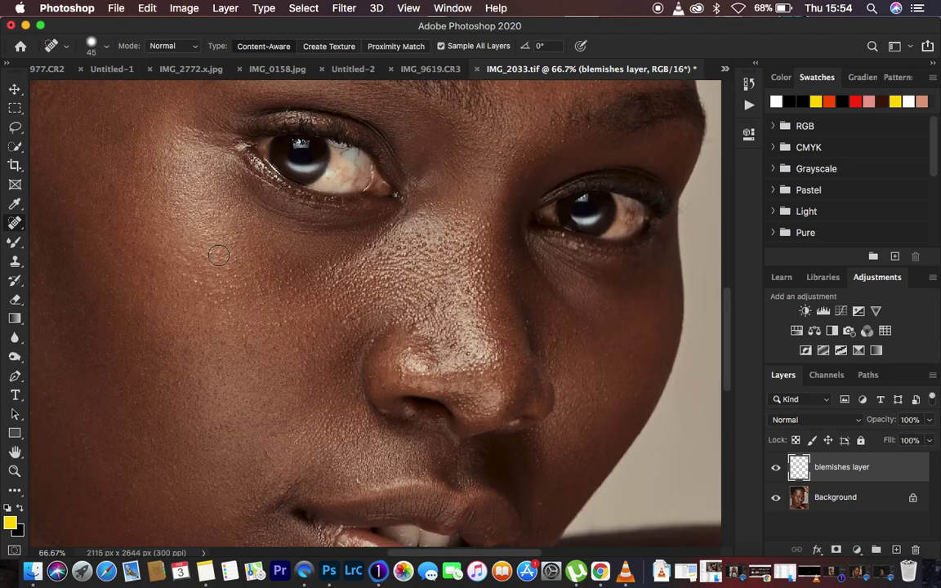
key(bracketleft)
key(bracketleft)
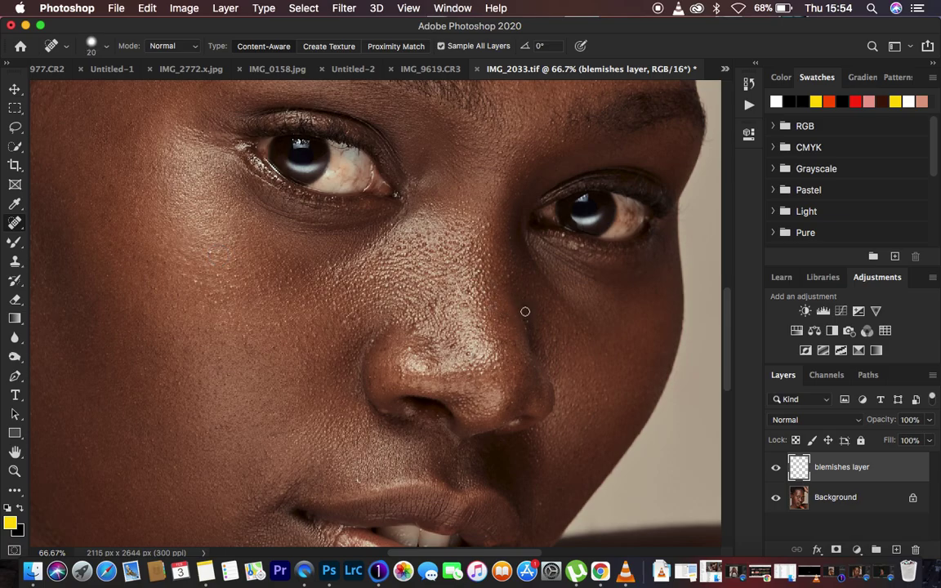
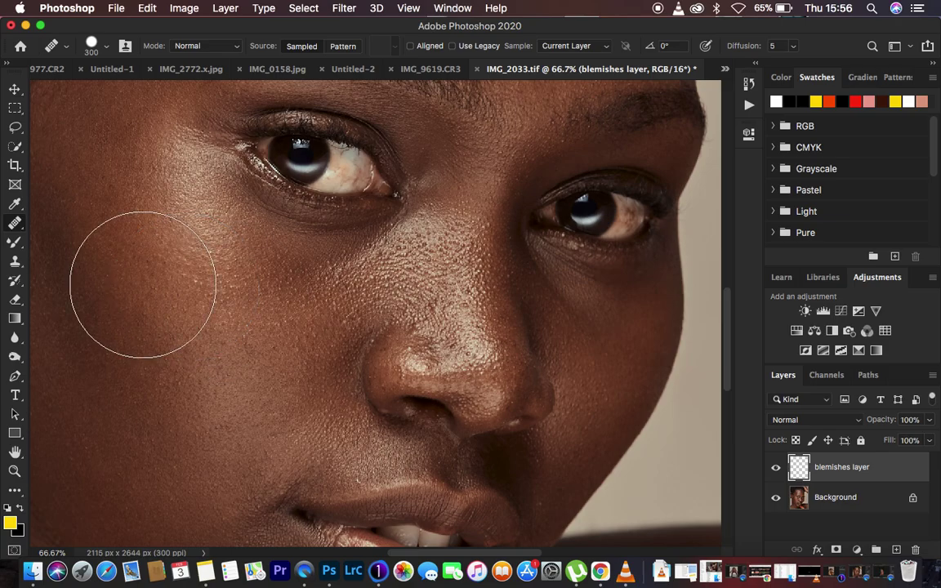
right_click(14, 227)
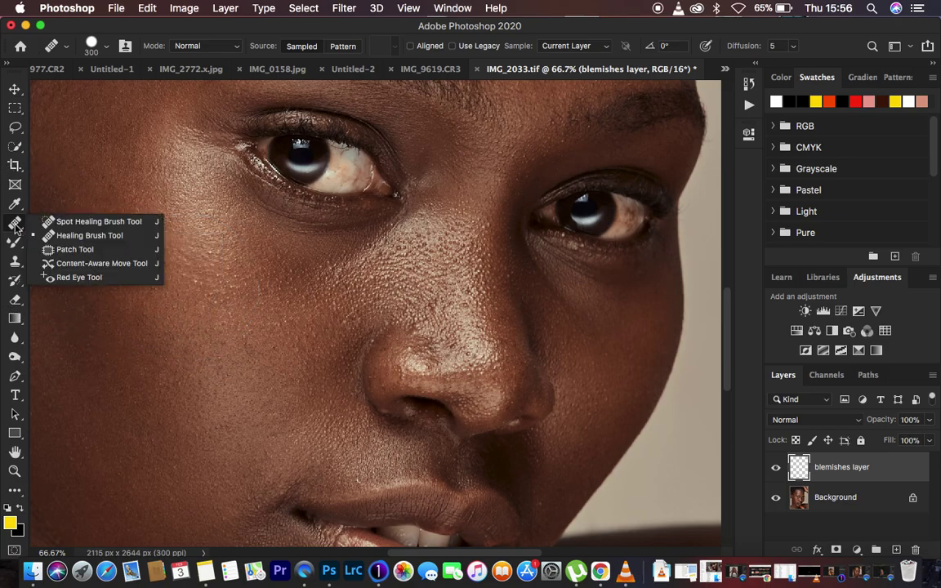
click(61, 226)
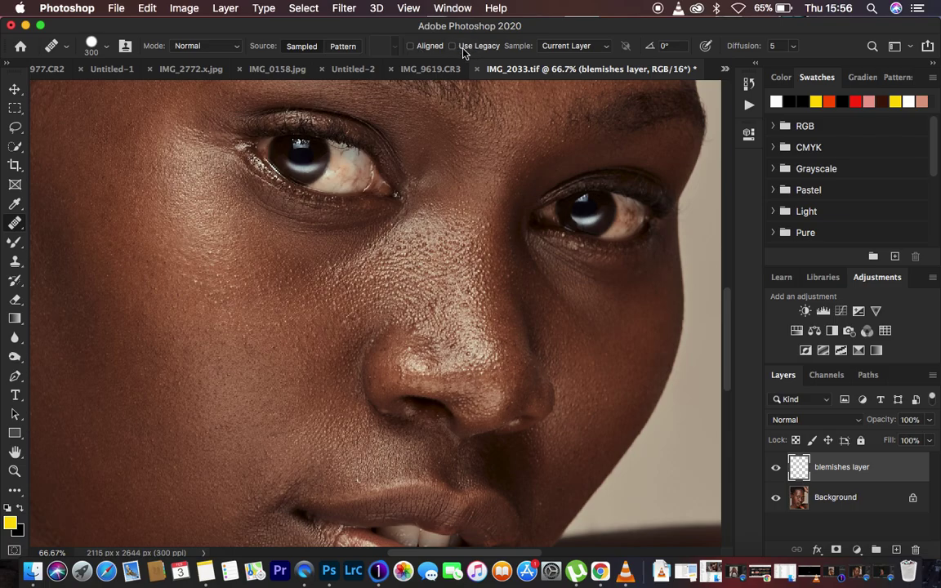
click(569, 47)
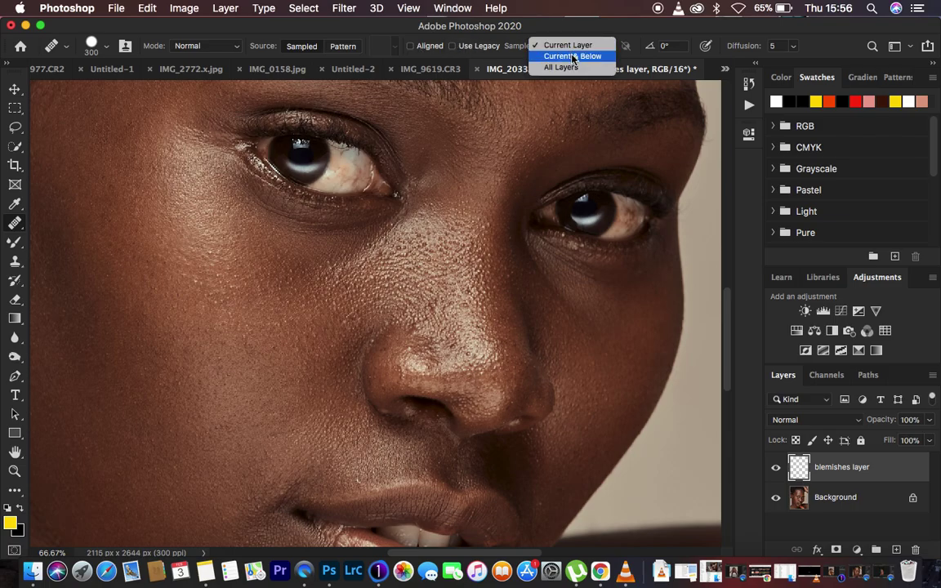
click(572, 56)
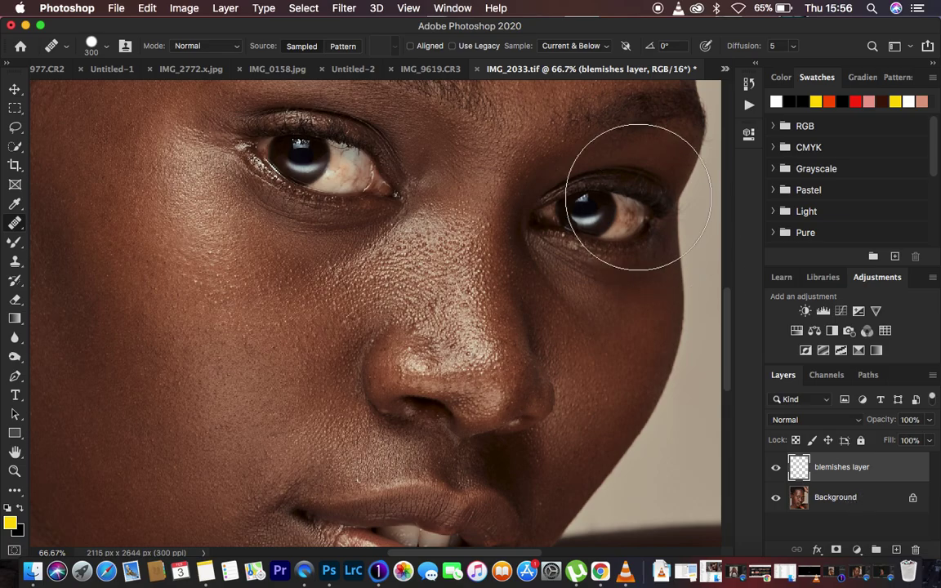
click(575, 45)
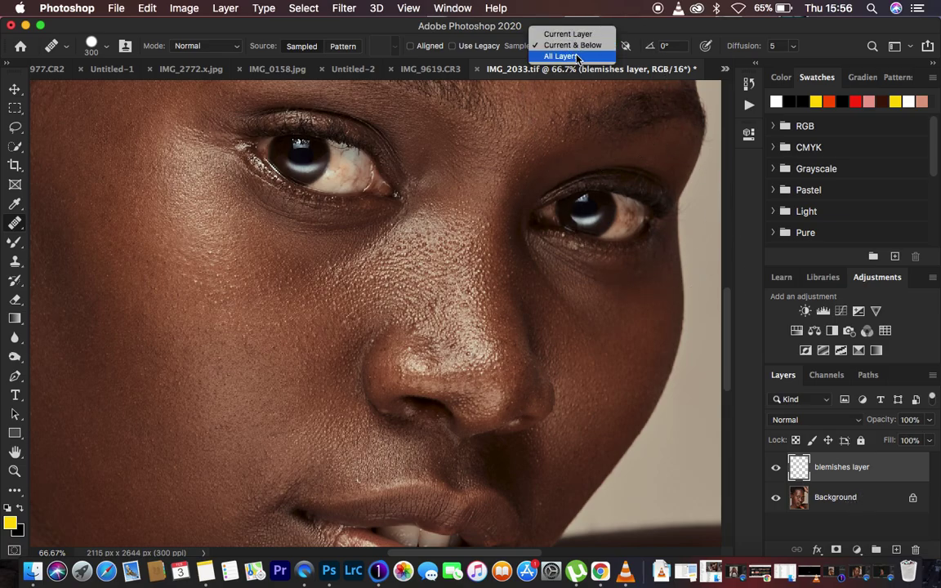
click(577, 57)
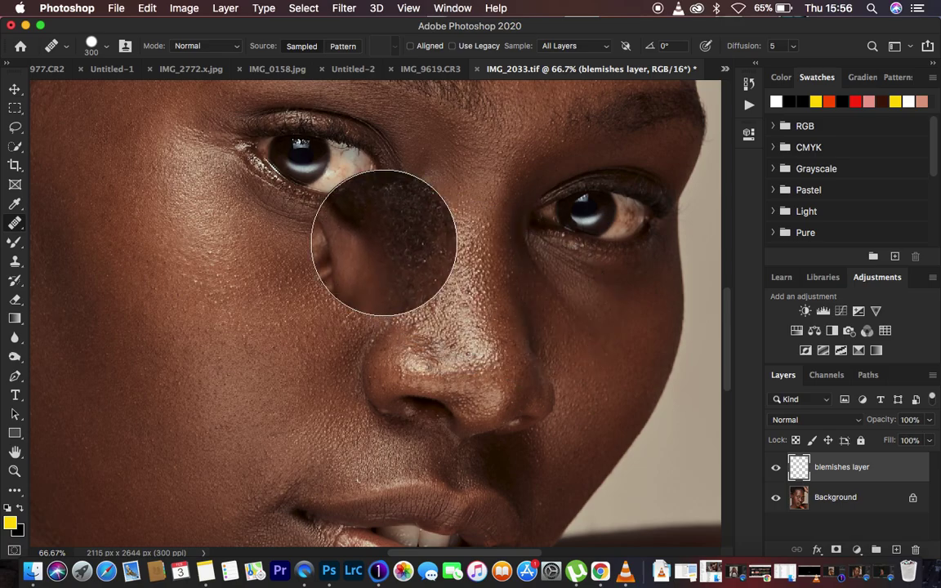
click(585, 45)
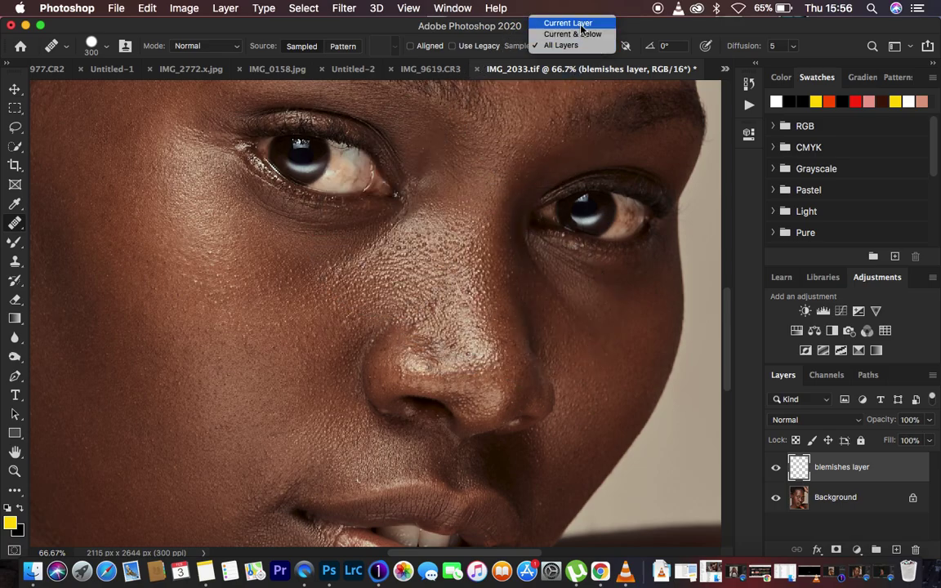
click(572, 22)
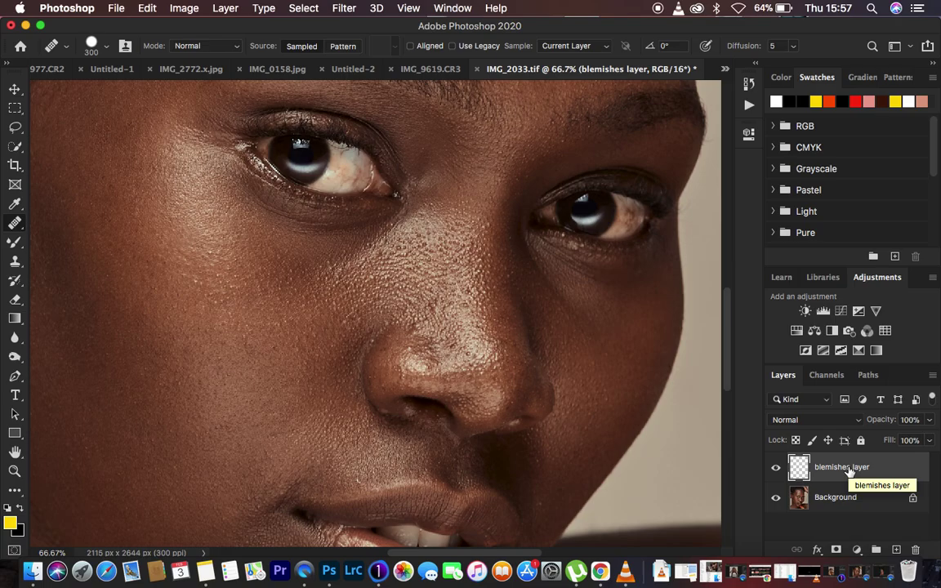
Step: Set the Healing Brush to sample All Layers and reduce its brush size to 35 px
click(564, 46)
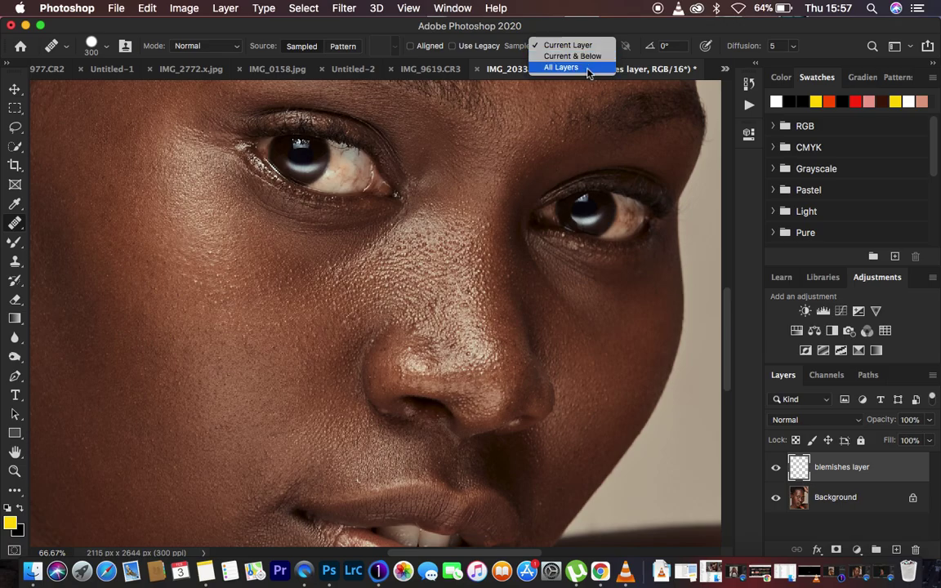
click(588, 69)
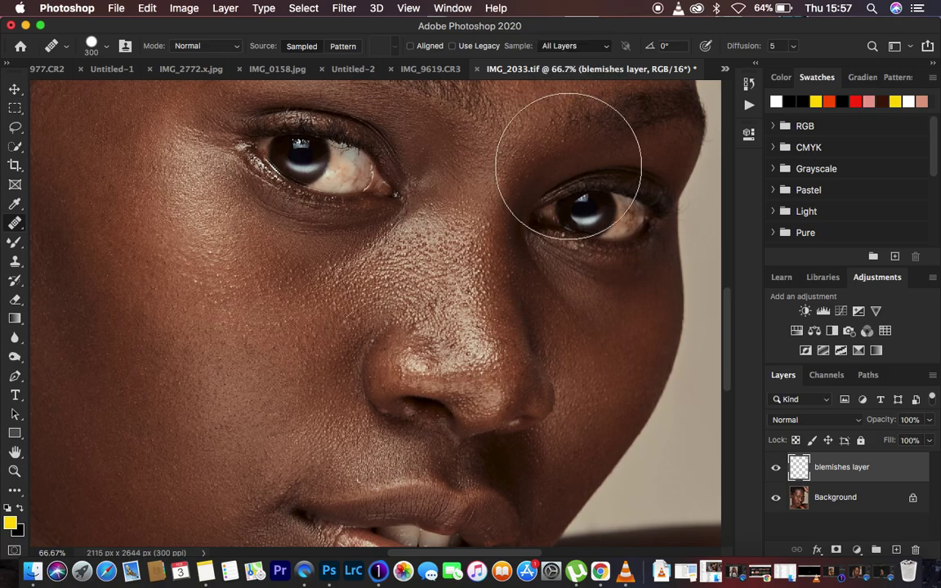
key(bracketleft)
key(bracketleft)
key(bracketleft)
key(bracketleft)
key(bracketleft)
key(bracketleft)
key(bracketleft)
key(bracketleft)
key(bracketleft)
key(bracketleft)
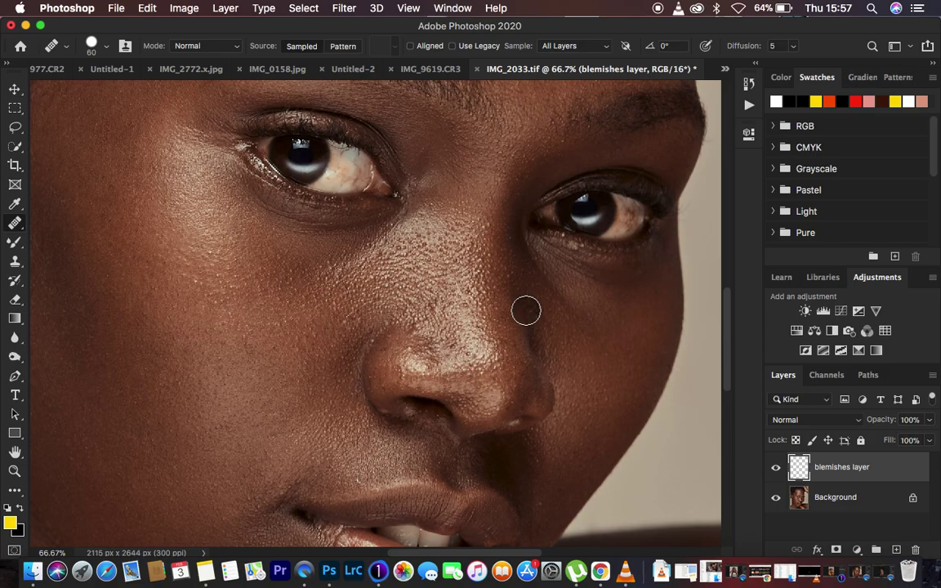
key(bracketleft)
key(bracketleft)
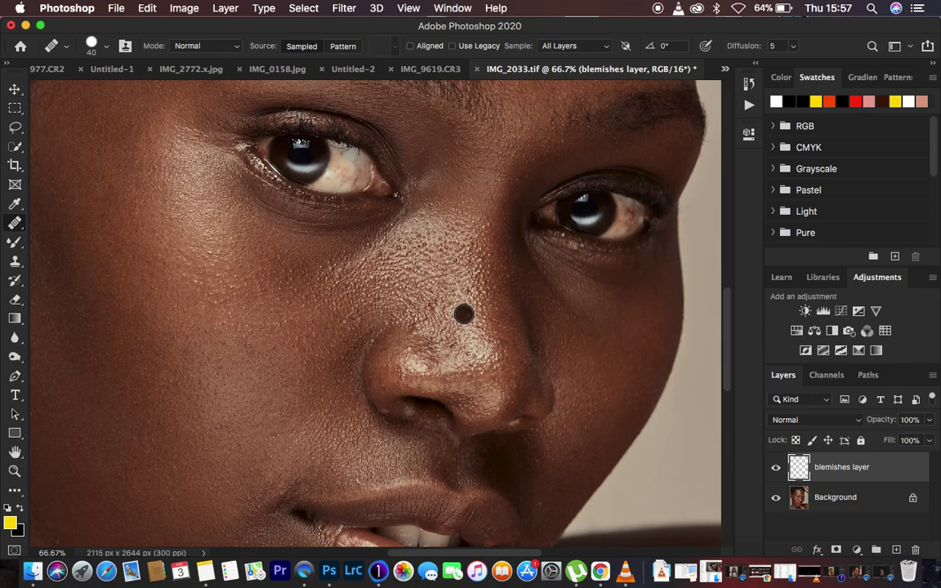
key(bracketleft)
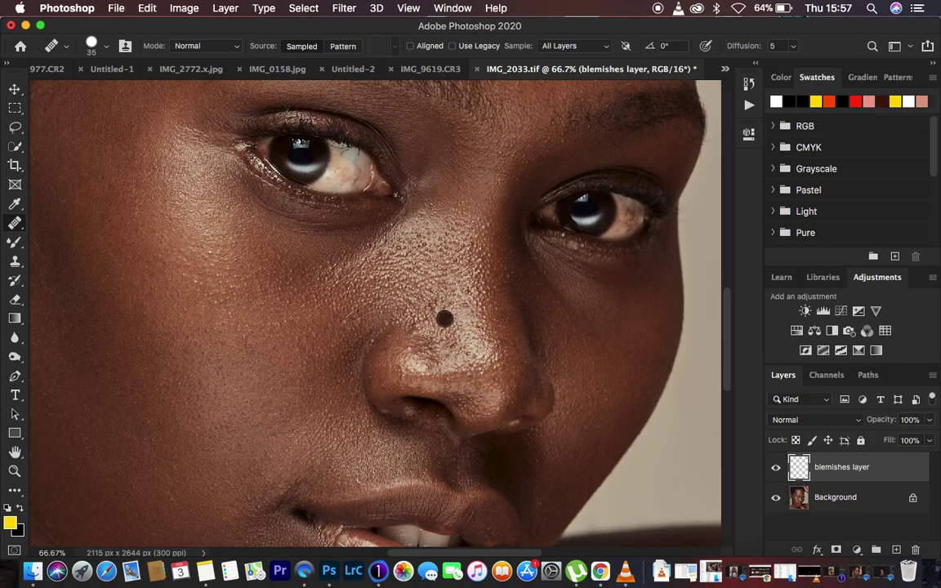
Step: Reduce the brush to 30 px and heal blemishes on the nose just above the tip, sampling skin right beside them
alt+click(444, 318)
key(bracketleft)
click(443, 318)
alt+click(438, 322)
click(439, 321)
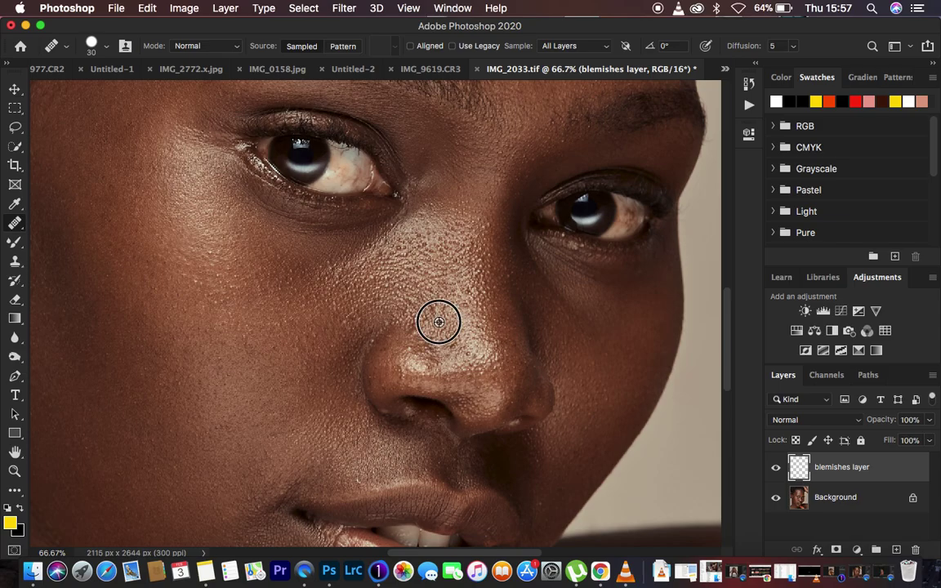
click(439, 321)
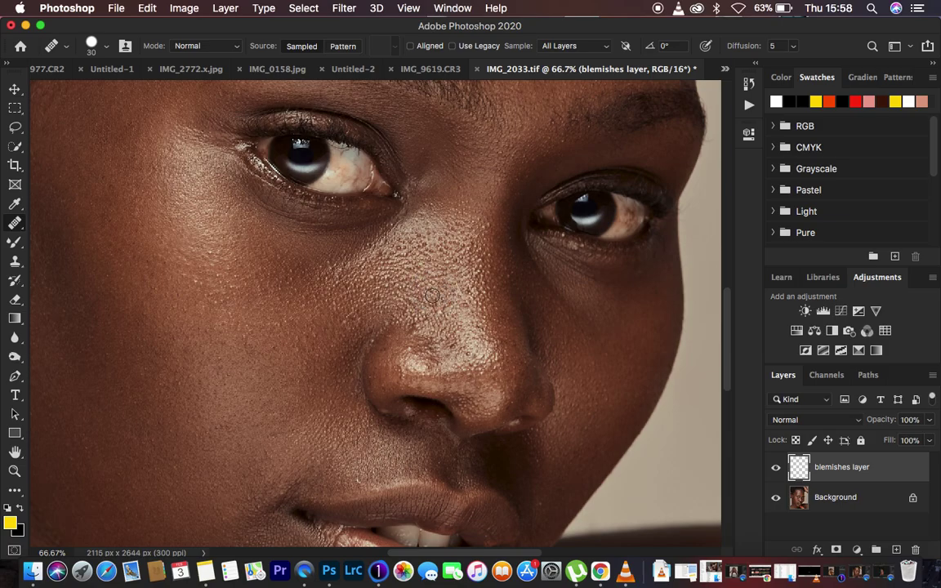
Step: Heal further spots along the nose bridge, and one on the adjoining cheek using skin sampled from the side of the nose
click(466, 291)
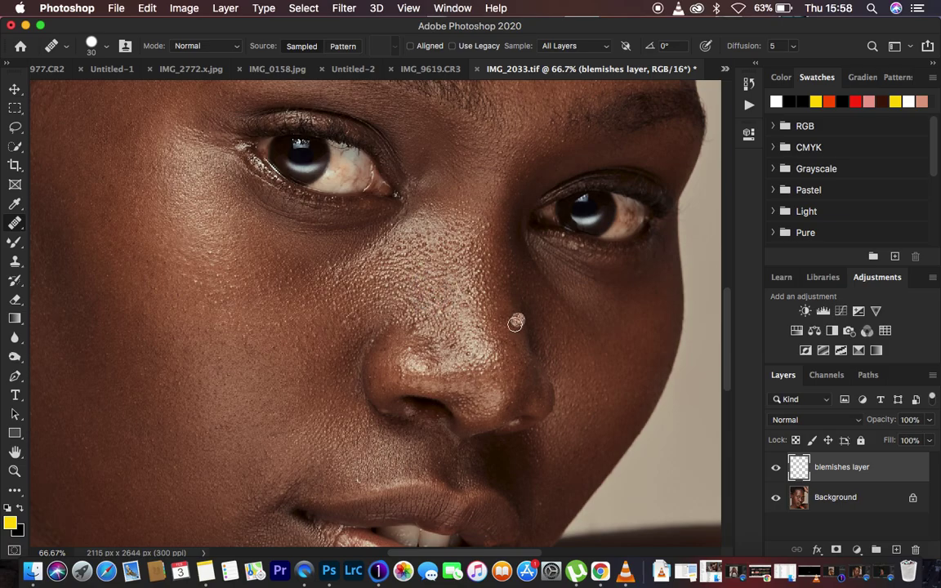
click(464, 313)
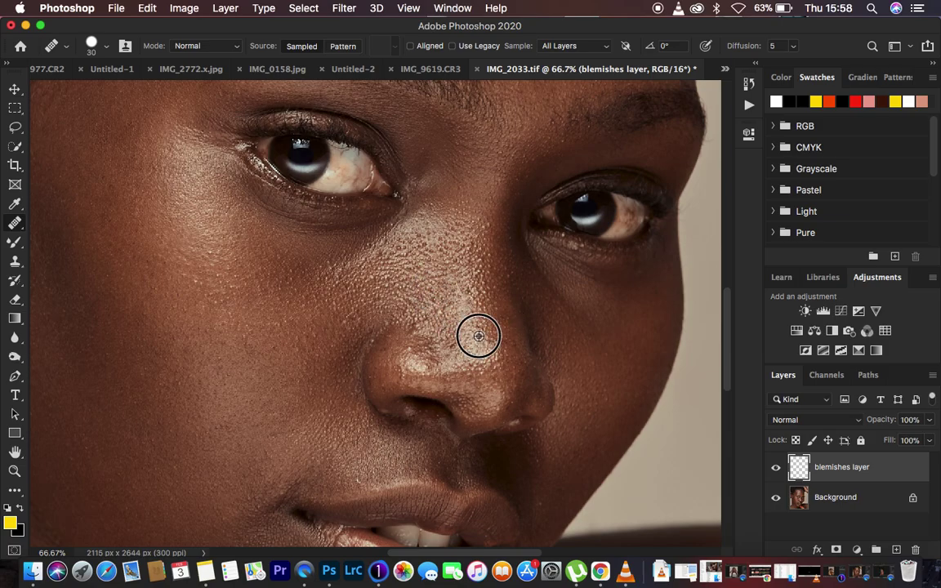
click(477, 330)
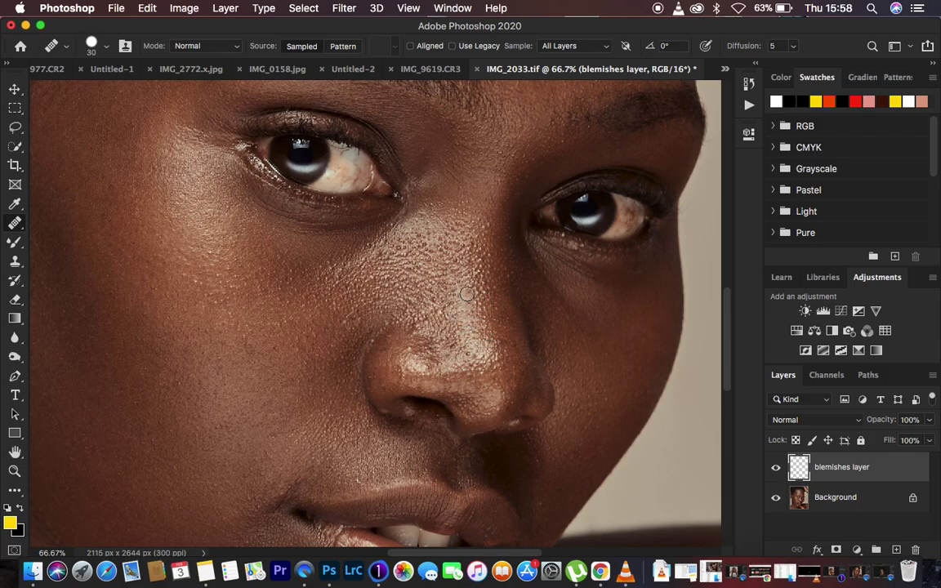
click(474, 308)
click(451, 283)
alt+click(401, 329)
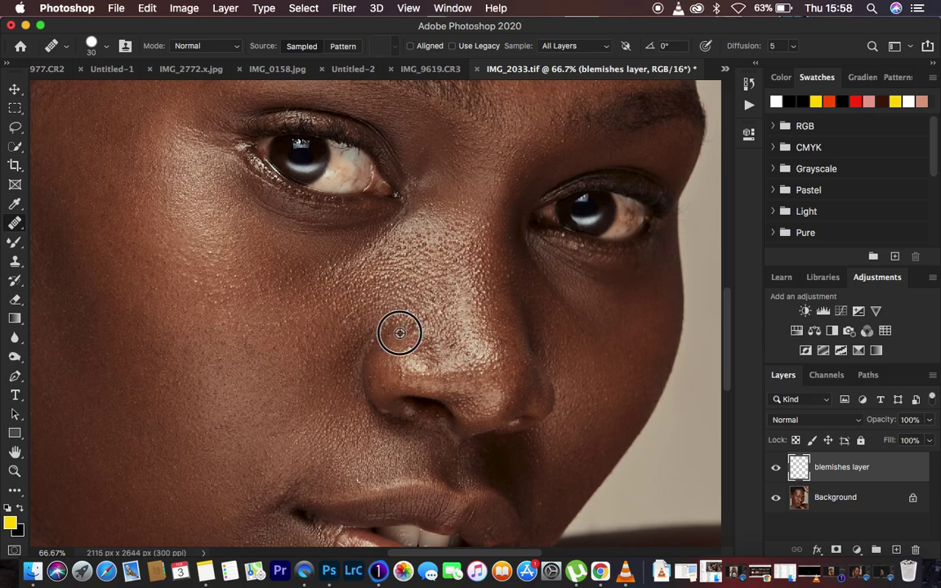
click(360, 299)
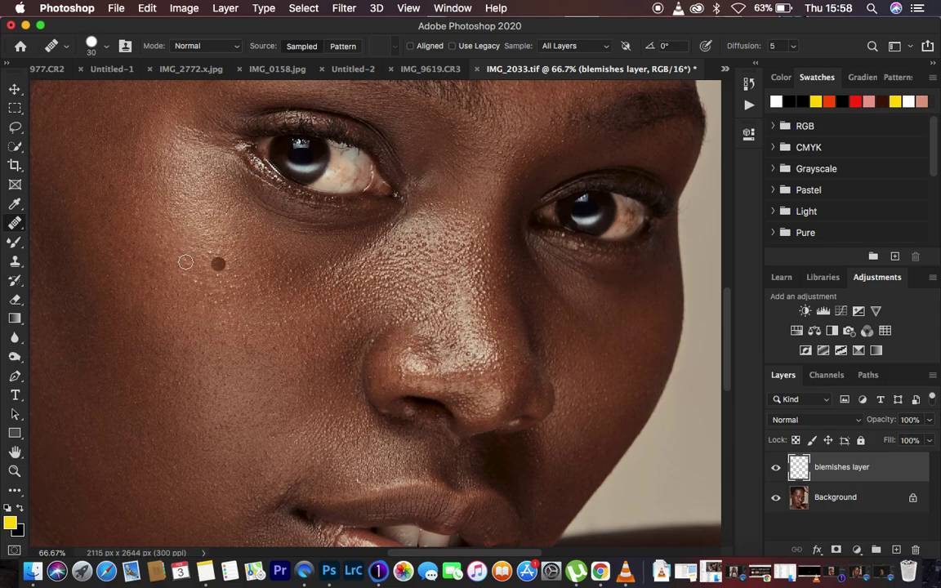
Step: Choose the Patch tool and stamp all visible layers into a new merged layer above the blemishes layer
right_click(18, 226)
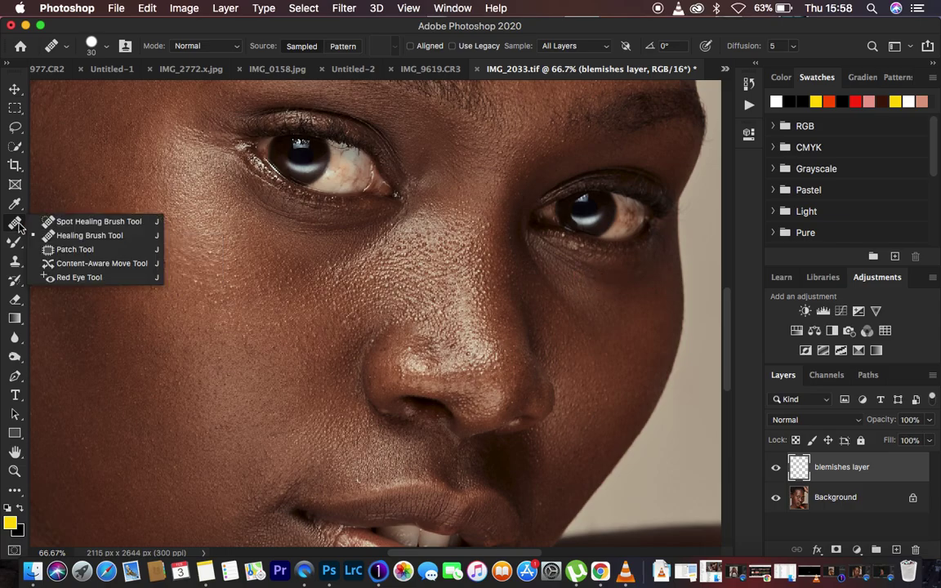
click(69, 250)
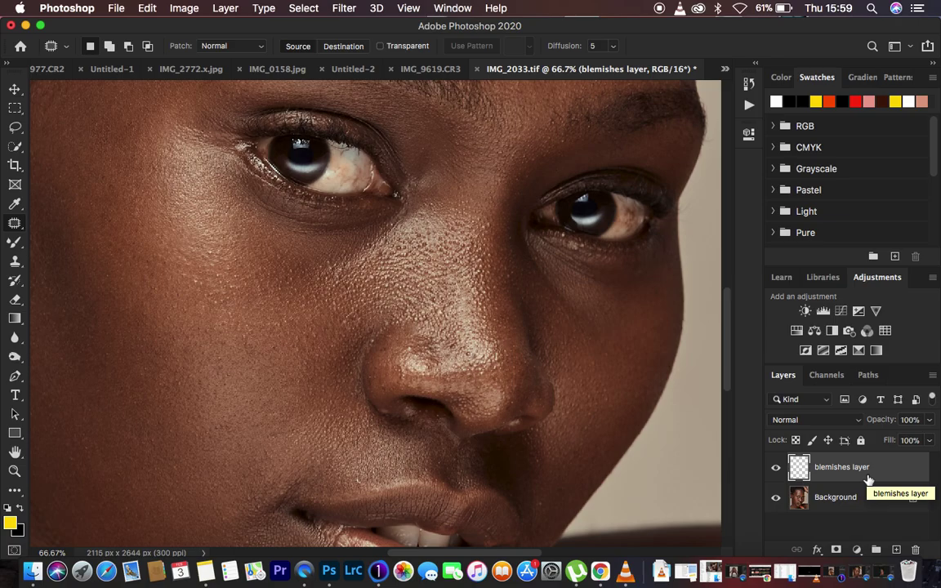
key(super+alt+shift+e)
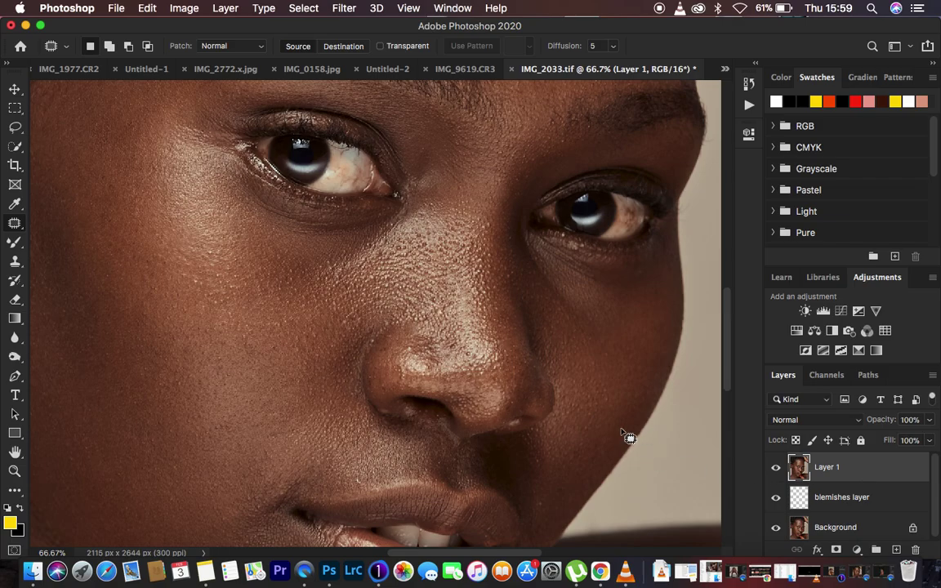
Step: Patch two small blemishes on the lower cheek beside the mouth with nearby clean skin
scroll(577, 384, down, 5)
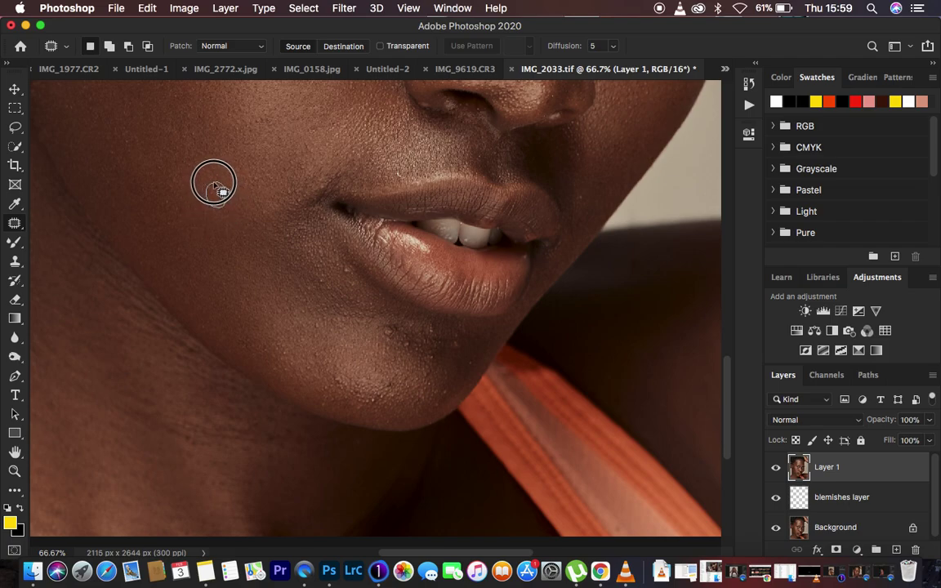
drag(214, 188, 230, 203)
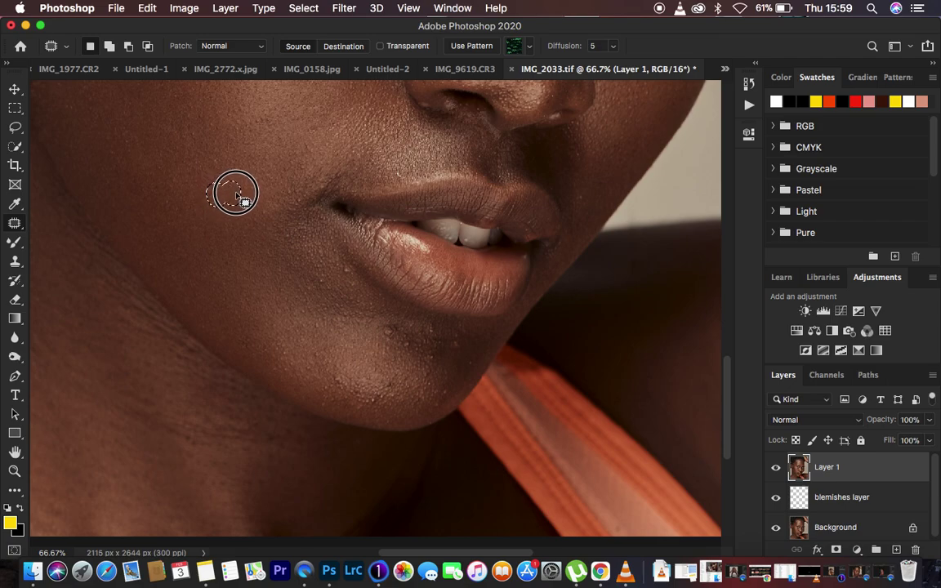
click(244, 196)
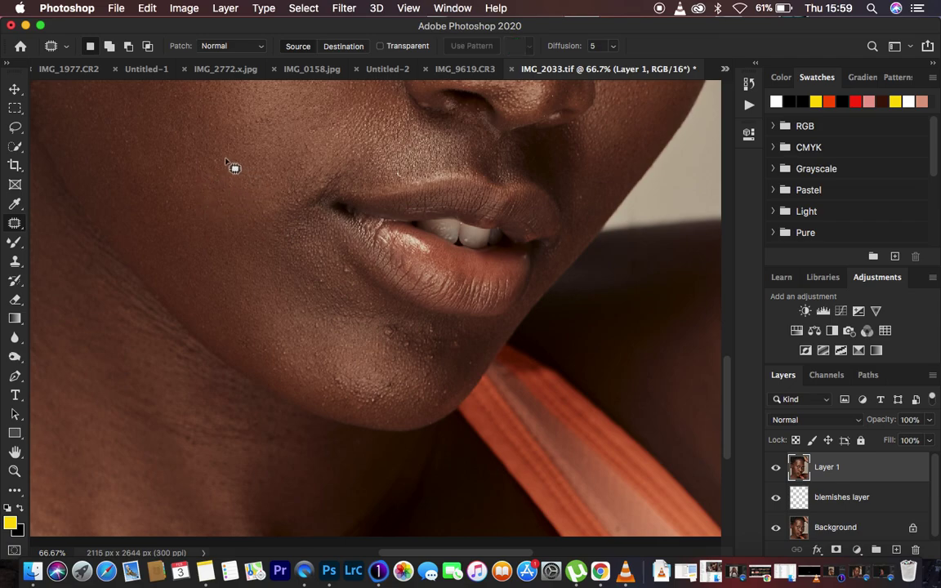
drag(210, 149, 227, 168)
click(231, 160)
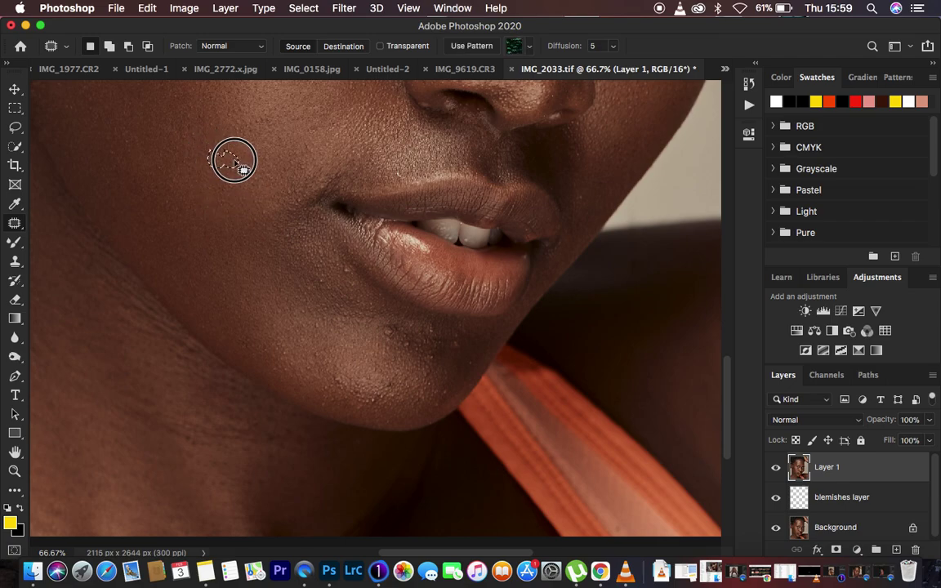
Step: Patch a small area just above the upper lip and another on the far cheek beside the mouth
mouse_move(401, 176)
mouse_down()
mouse_move(395, 164)
mouse_move(394, 183)
mouse_move(406, 172)
mouse_move(398, 162)
mouse_up()
click(412, 170)
mouse_move(589, 194)
mouse_down()
mouse_move(571, 181)
mouse_move(582, 203)
mouse_move(579, 188)
mouse_move(586, 195)
mouse_move(611, 177)
mouse_move(591, 196)
mouse_up()
click(634, 167)
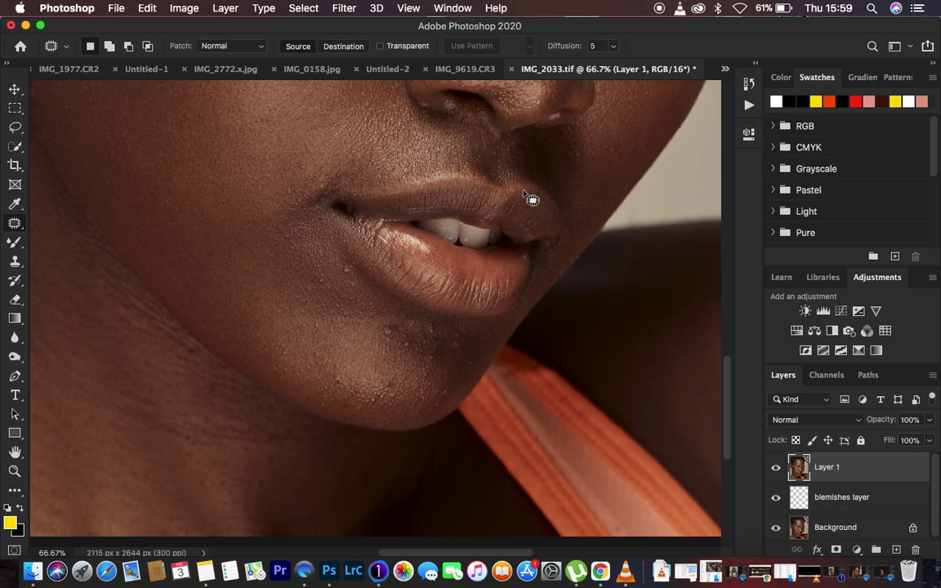
Step: Patch the blemishes on the chin below the lower lip with adjacent skin, and compare the result with Layer 1 hidden and shown
mouse_move(401, 329)
mouse_down()
mouse_move(392, 330)
mouse_move(389, 339)
mouse_move(401, 324)
mouse_move(389, 351)
mouse_up()
click(416, 332)
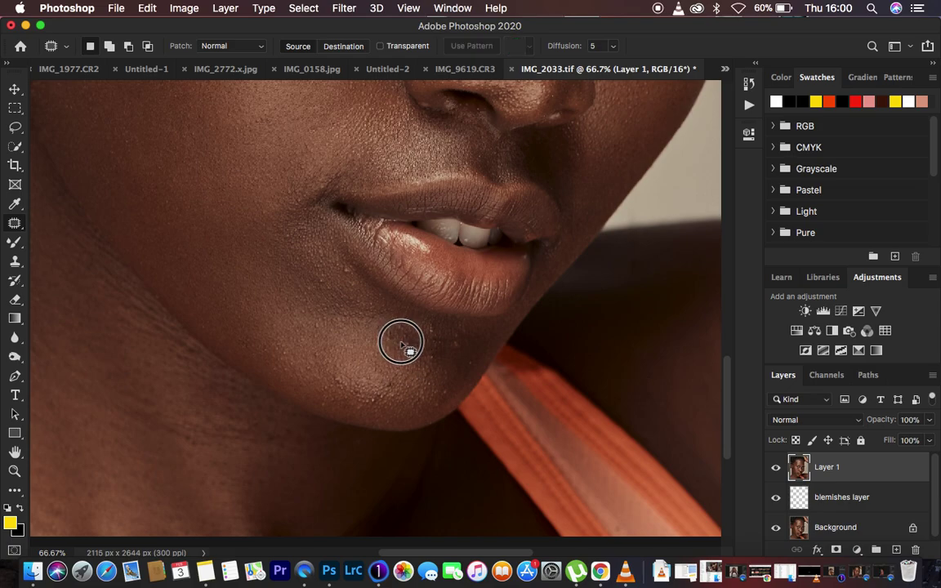
mouse_move(408, 330)
mouse_down()
mouse_move(394, 355)
mouse_move(392, 324)
mouse_move(378, 335)
mouse_move(399, 337)
mouse_move(374, 335)
mouse_up()
click(421, 338)
click(374, 335)
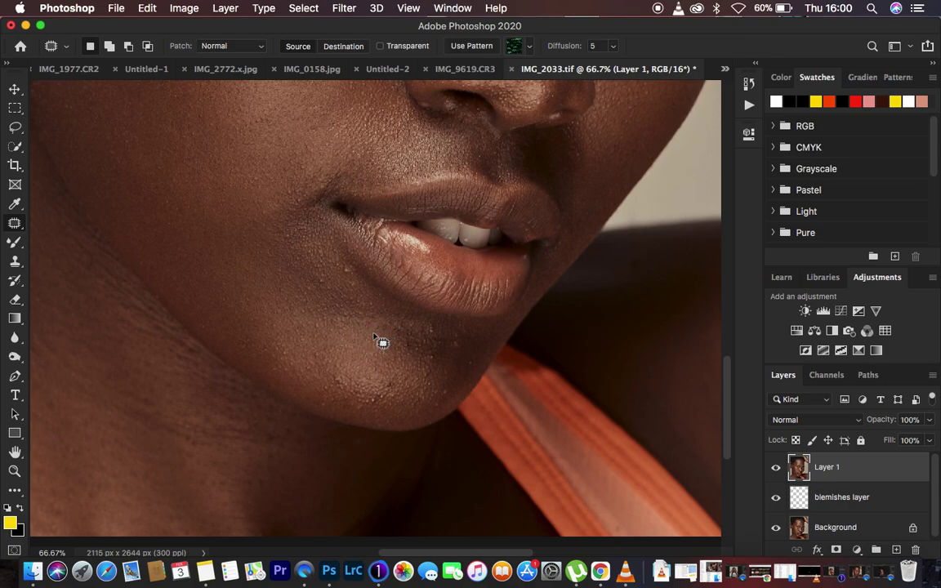
click(776, 468)
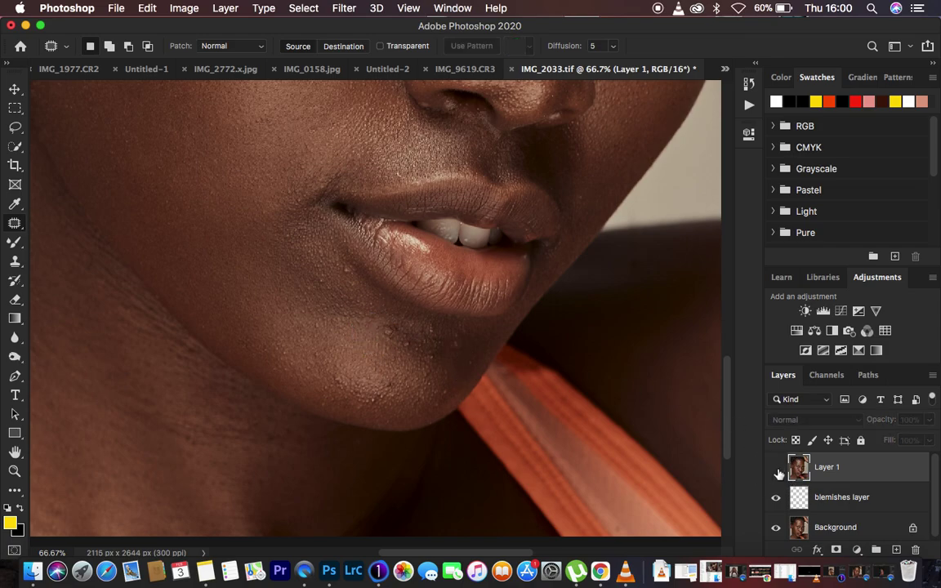
click(776, 469)
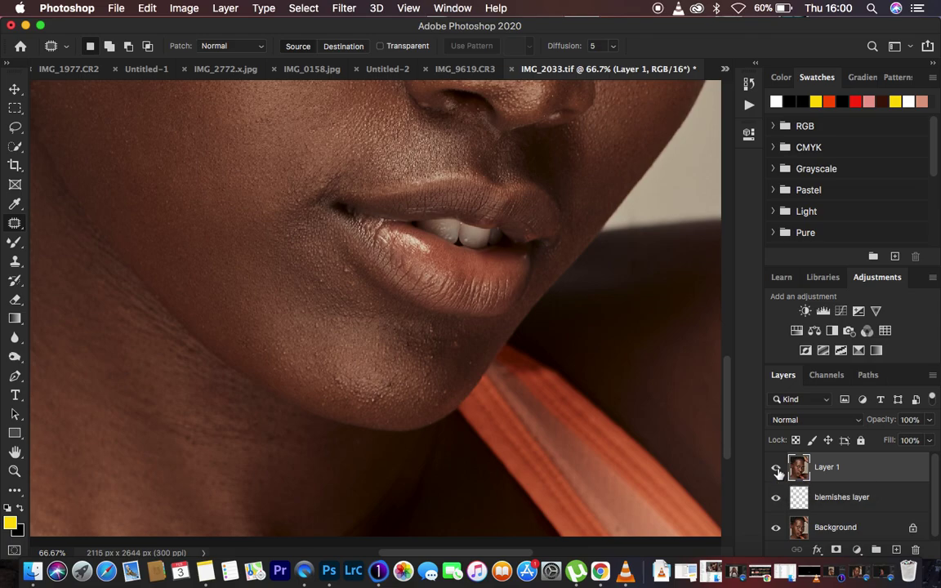
Step: Choose the Clone Stamp tool with a brush hardness of 40%, and delete the merged Layer 1
click(14, 261)
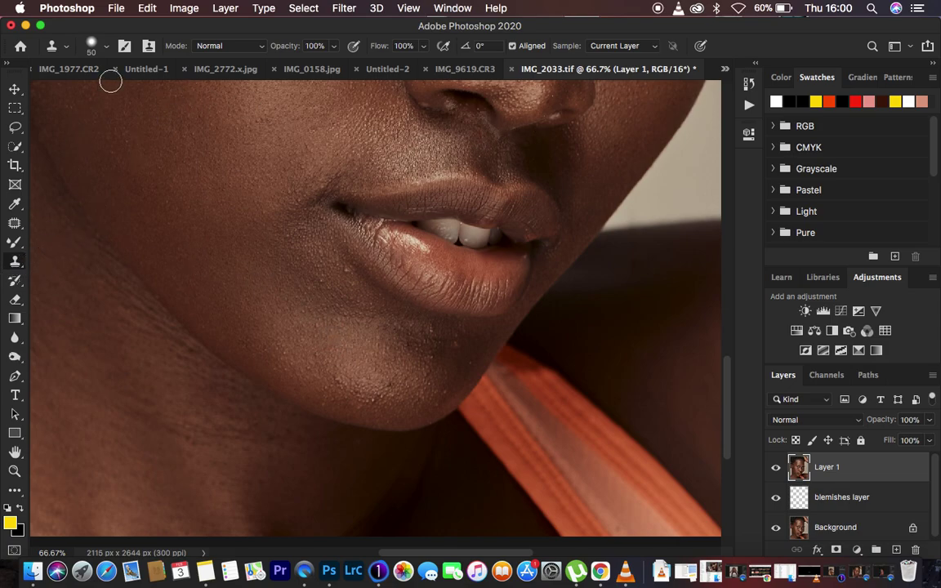
click(105, 48)
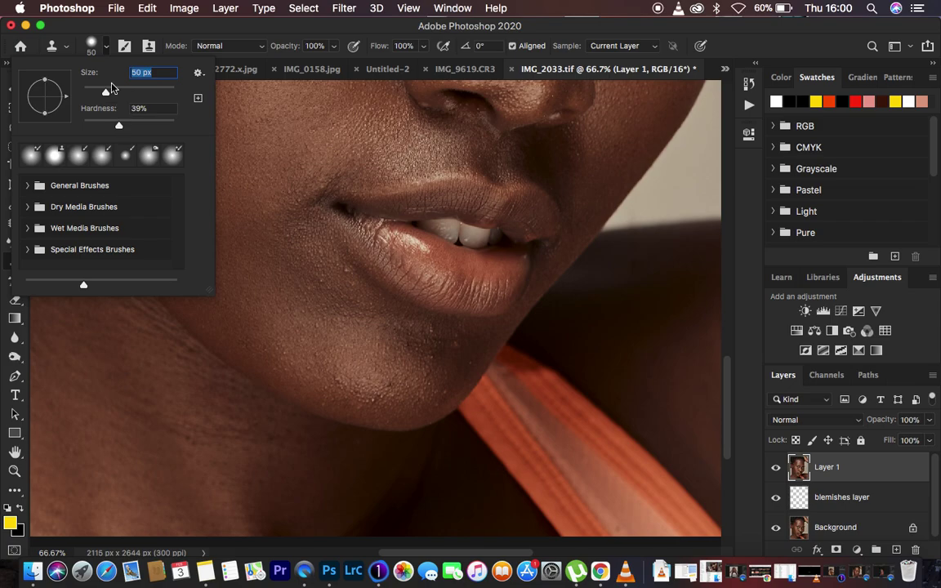
click(119, 126)
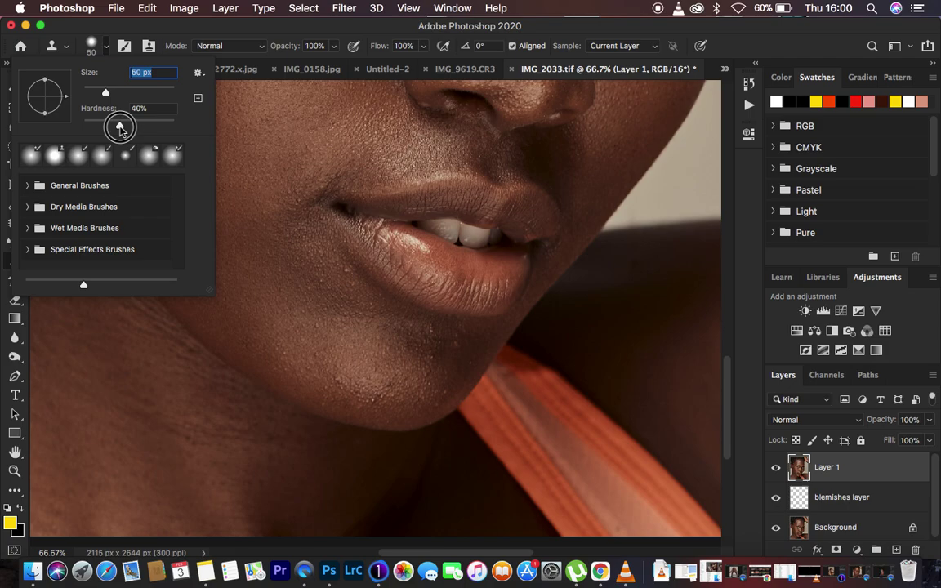
click(105, 47)
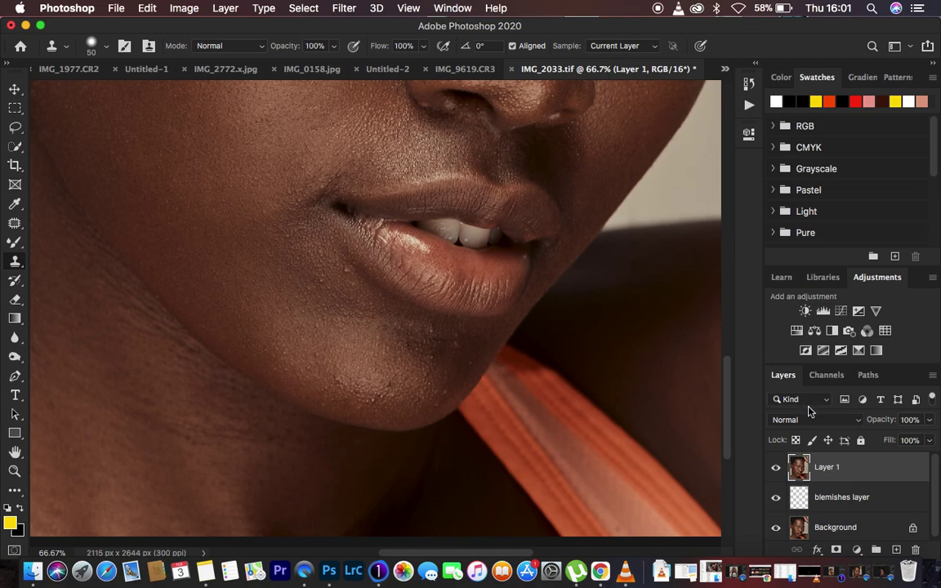
drag(869, 474, 916, 550)
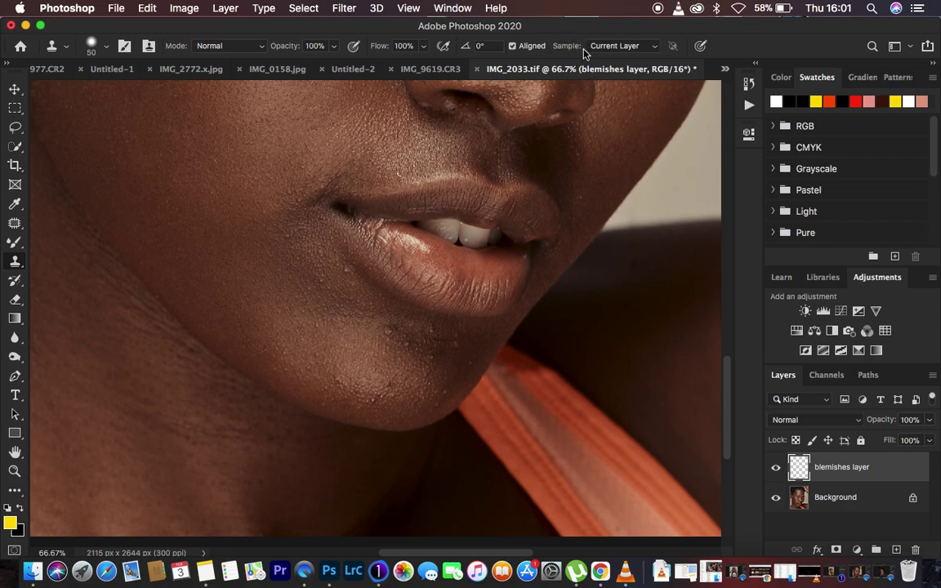
Step: Set the Clone Stamp to sample Current & Below and reduce its brush size to 35 px
click(621, 48)
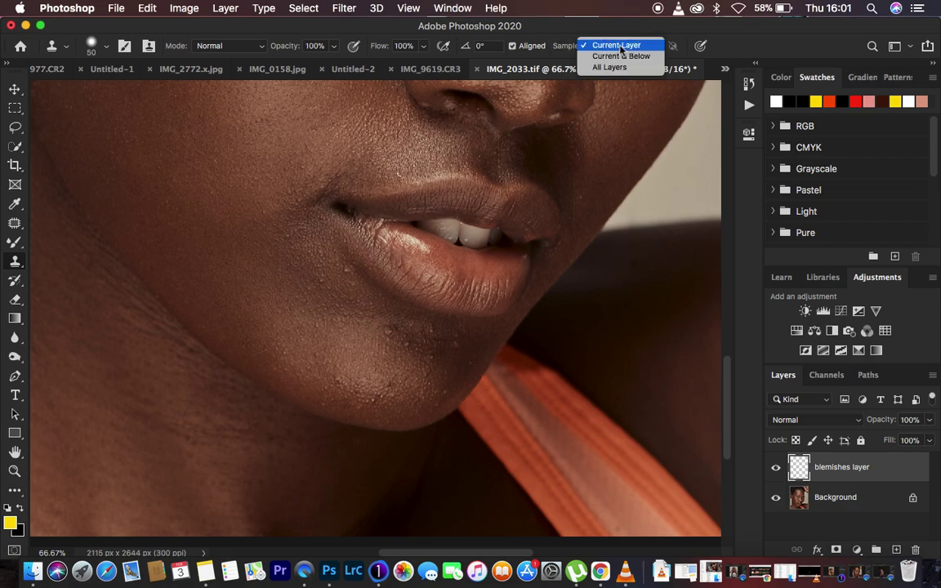
click(682, 56)
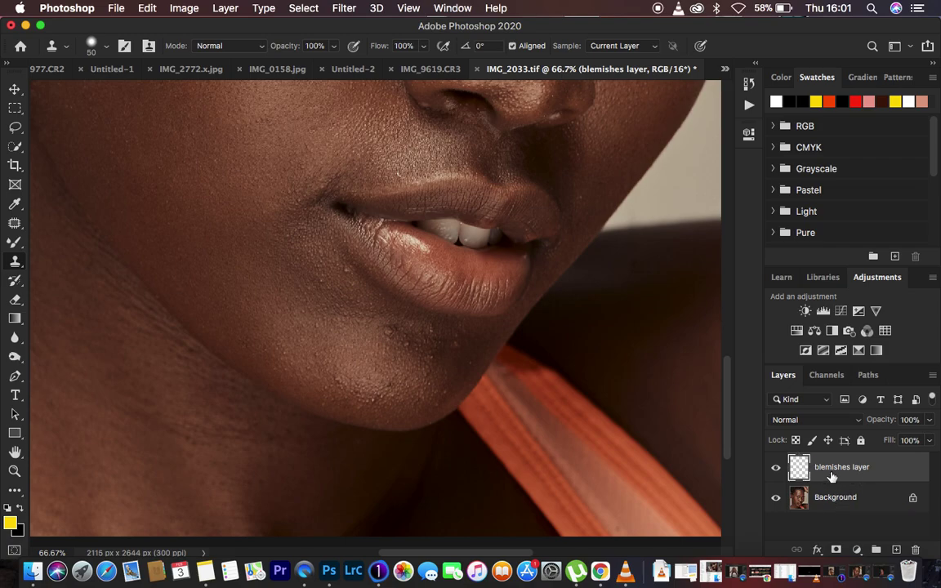
click(613, 46)
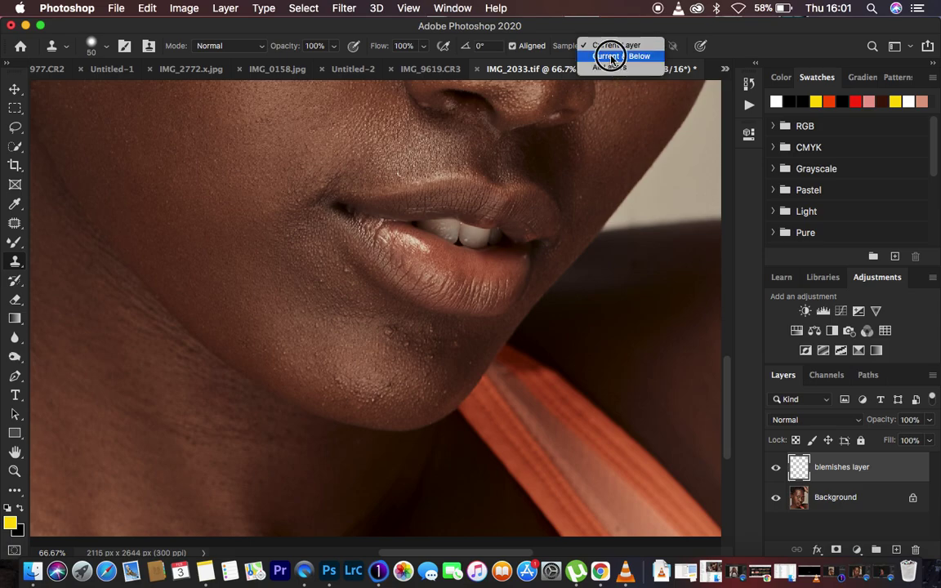
click(613, 57)
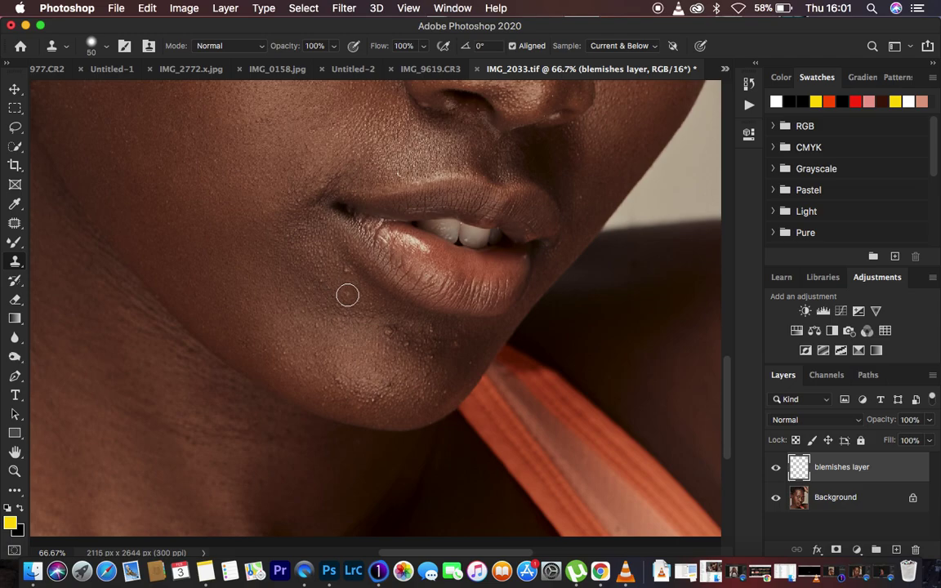
key(bracketleft)
key(bracketleft)
key(bracketleft)
Step: Clone nearby clean skin over the blemishes below the corner of the mouth and across the chin on the blemishes layer
click(347, 282)
alt+click(346, 282)
click(345, 271)
click(365, 315)
alt+click(376, 330)
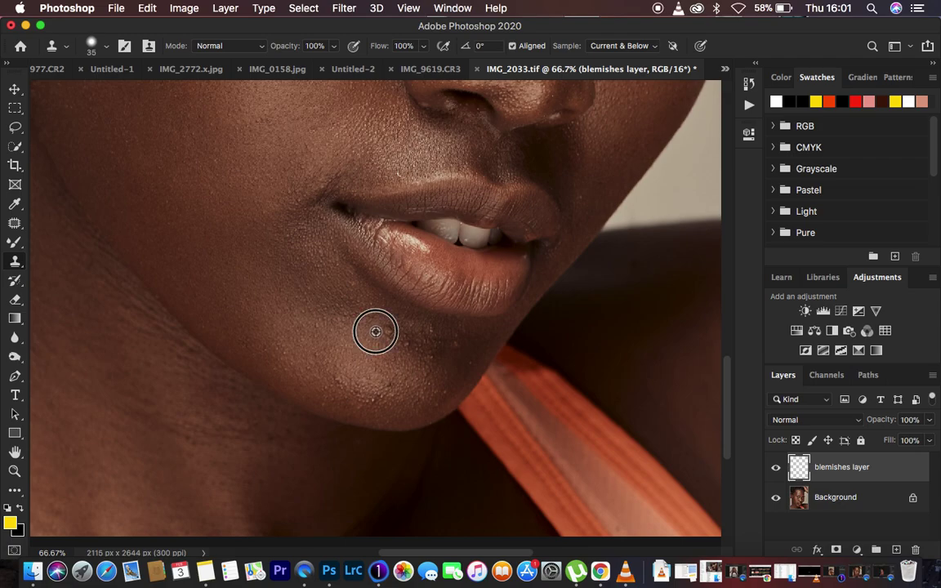
mouse_move(376, 330)
mouse_down()
mouse_move(391, 330)
mouse_move(408, 361)
mouse_up()
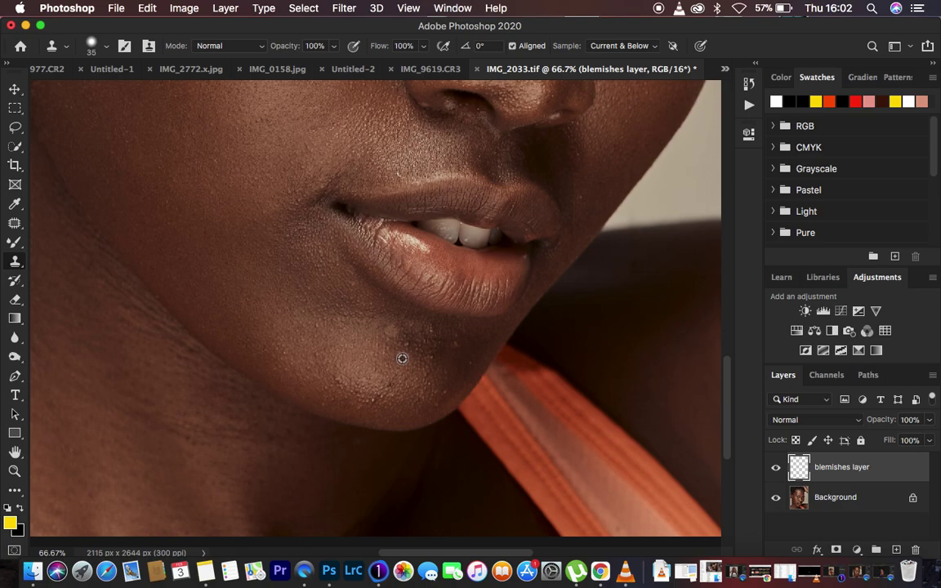
alt+click(404, 358)
mouse_move(400, 335)
mouse_down()
mouse_move(406, 371)
mouse_move(394, 344)
mouse_move(444, 402)
mouse_move(458, 405)
mouse_move(433, 377)
mouse_move(455, 370)
mouse_move(457, 357)
mouse_move(491, 366)
mouse_up()
Step: Delete the blemishes layer so that only the Background remains
key(super+minus)
key(super+minus)
key(super+minus)
key(super+minus)
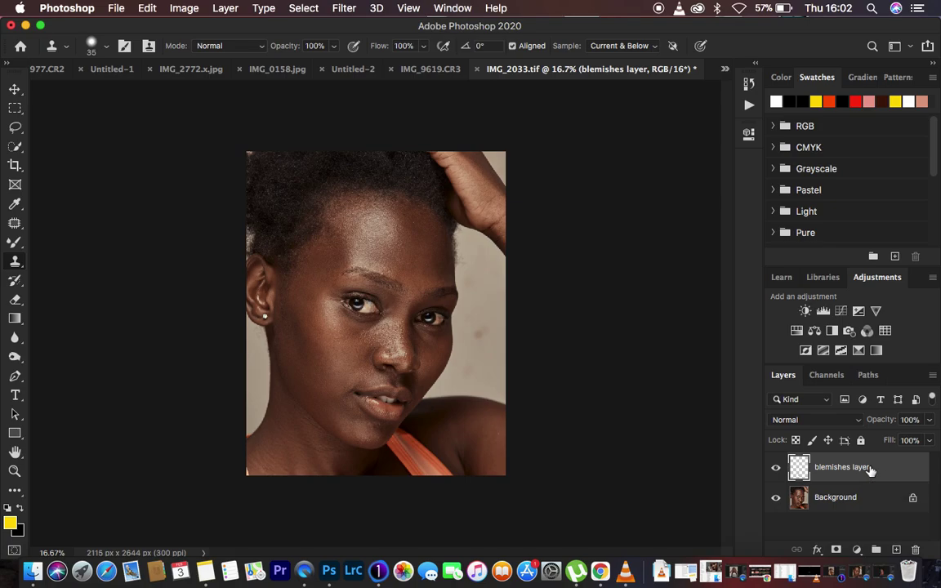
drag(869, 468, 918, 553)
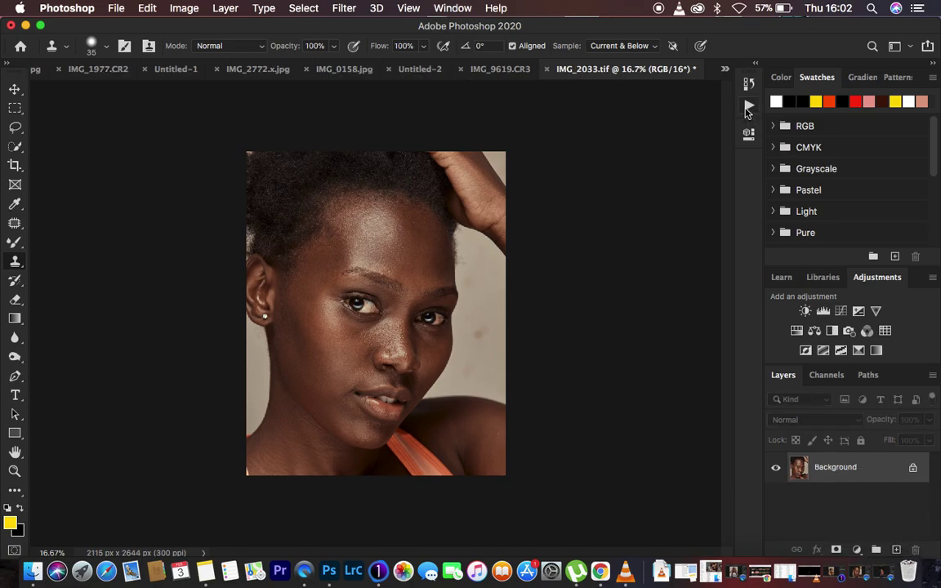
Step: Run the FS 16 BIT frequency separation action with a Gaussian Blur radius of about 7 pixels, and hide the Black & White 1 layer
click(748, 107)
click(637, 296)
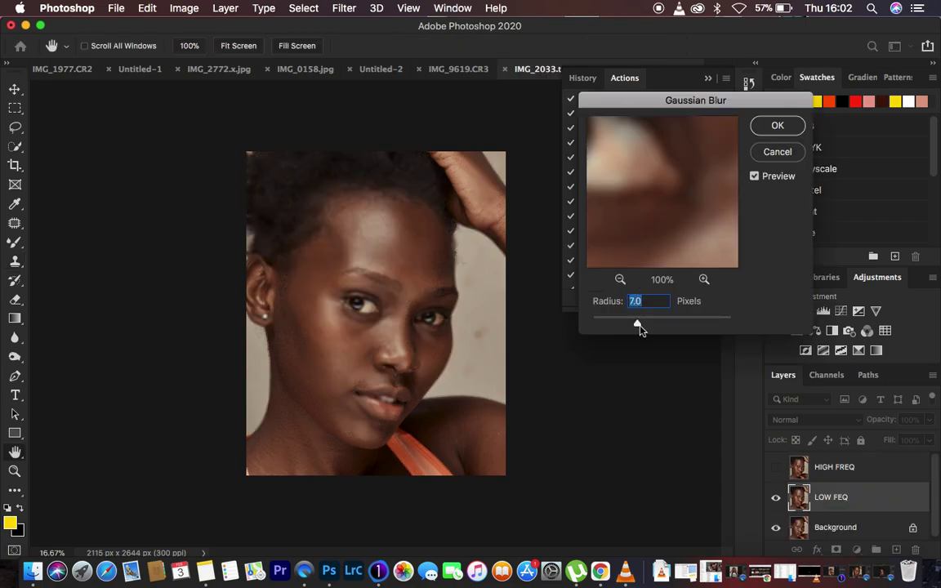
drag(639, 327, 641, 327)
click(773, 128)
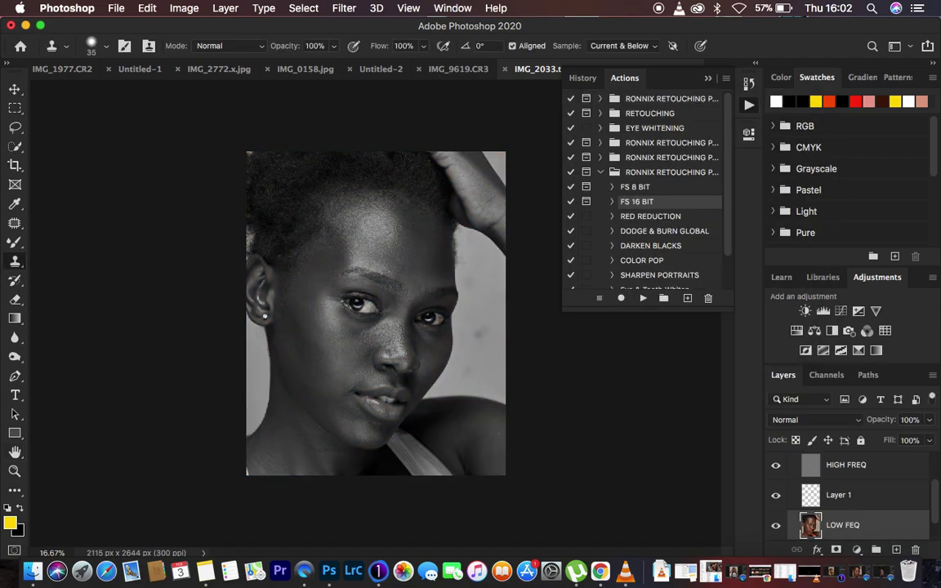
click(708, 77)
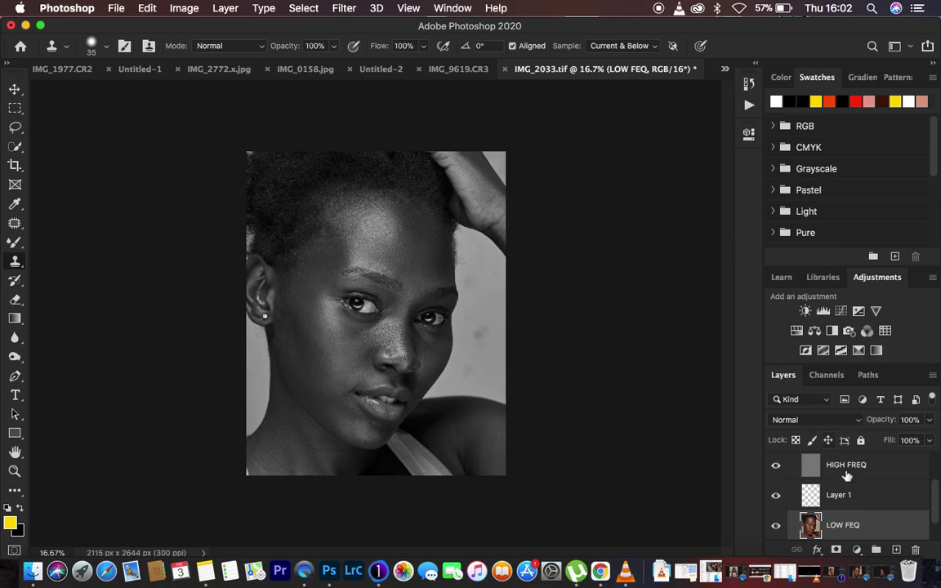
scroll(846, 474, up, 2)
click(776, 485)
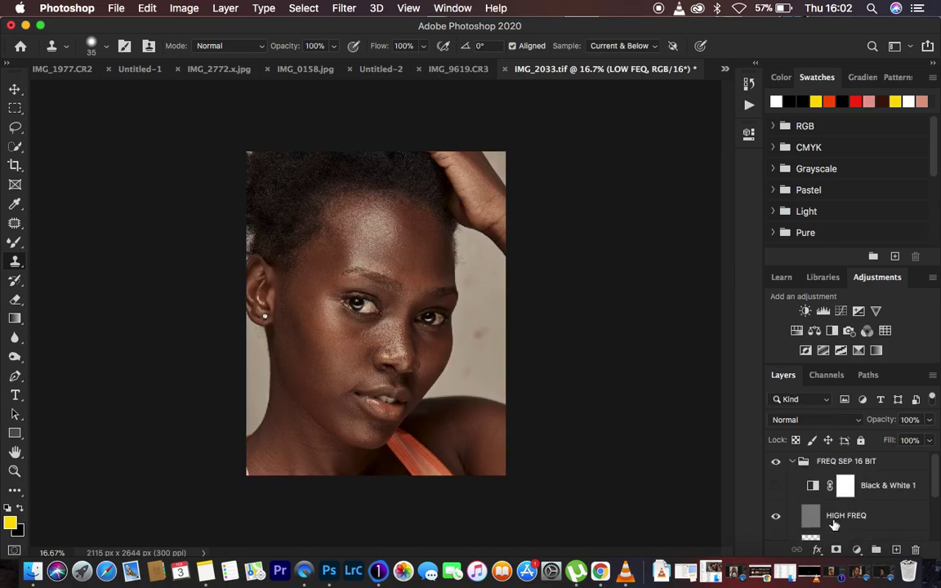
Step: Select the HIGH FREQ layer and set the Clone Stamp to sample the Current Layer only
click(838, 523)
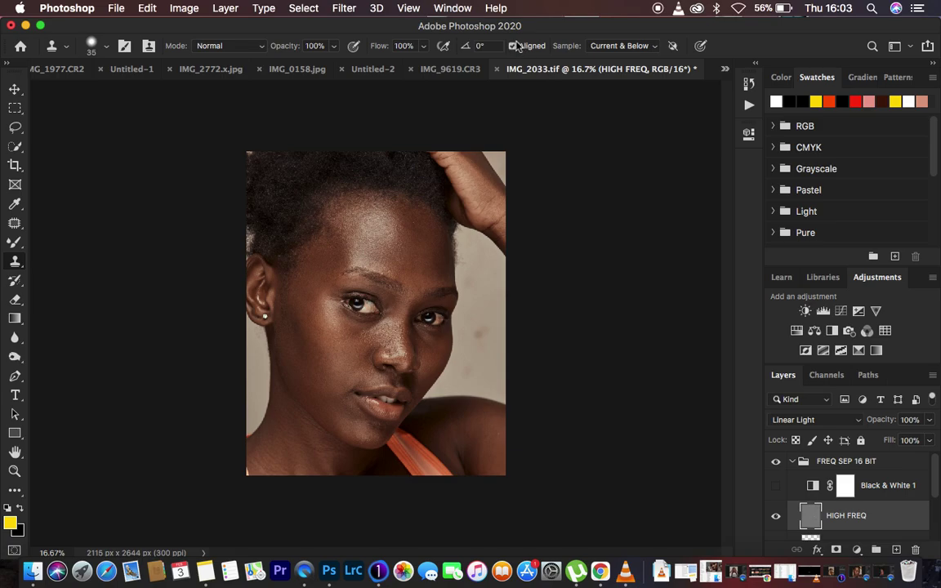
click(608, 46)
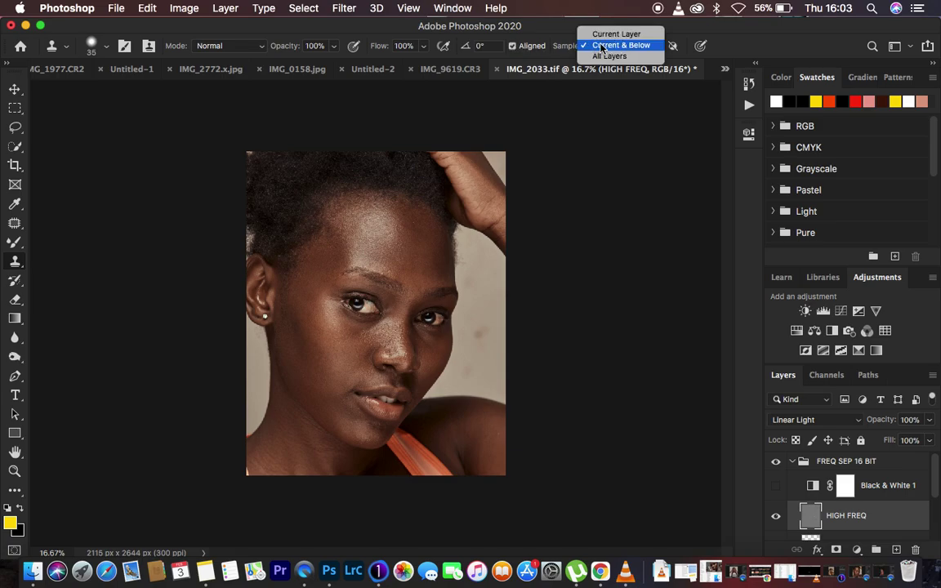
click(612, 34)
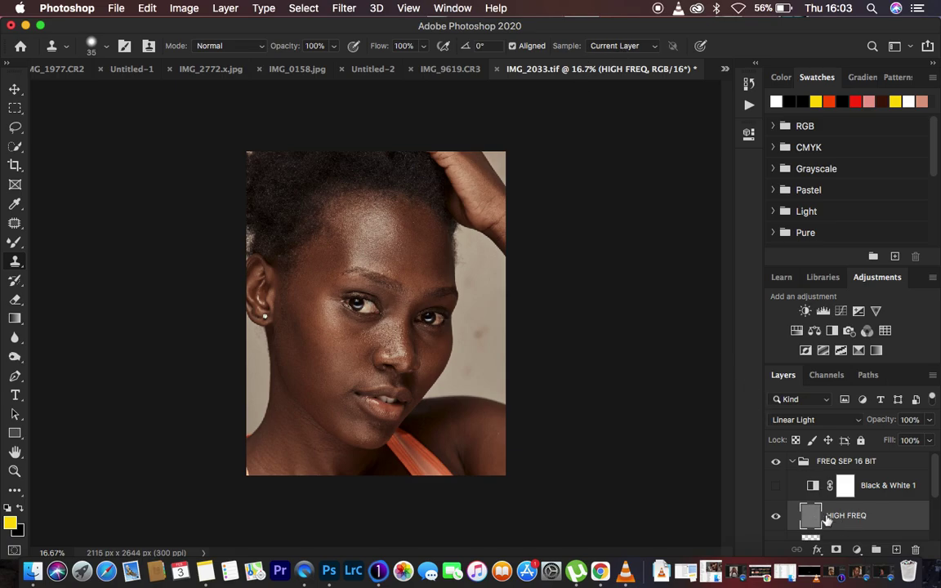
Step: Clone clean skin texture over the blemishes across the forehead on the HIGH FREQ layer
key(super+equal)
key(super+equal)
key(super+equal)
key(super+equal)
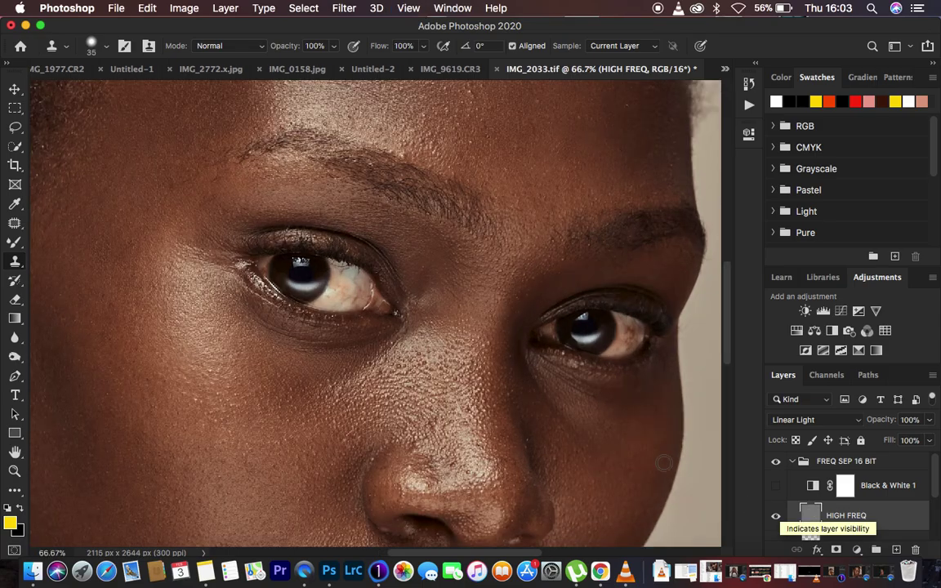
scroll(533, 291, up, 5)
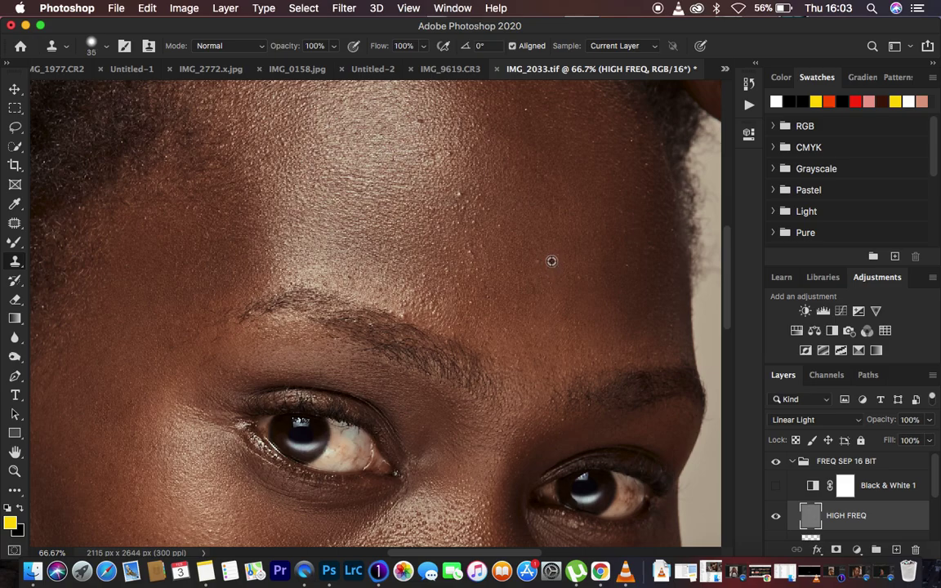
alt+click(552, 261)
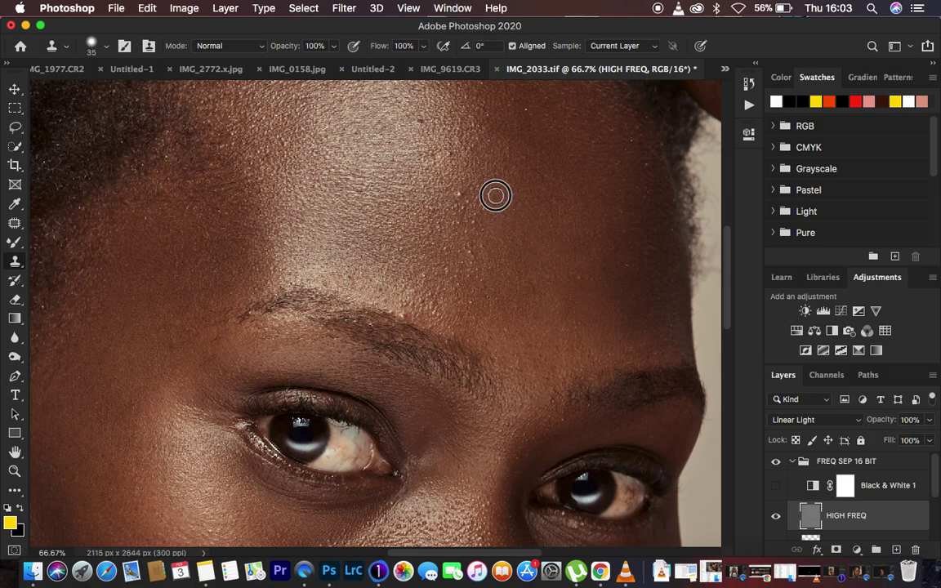
mouse_move(489, 192)
mouse_down()
mouse_move(490, 214)
mouse_move(474, 213)
mouse_move(482, 209)
mouse_move(489, 224)
mouse_up()
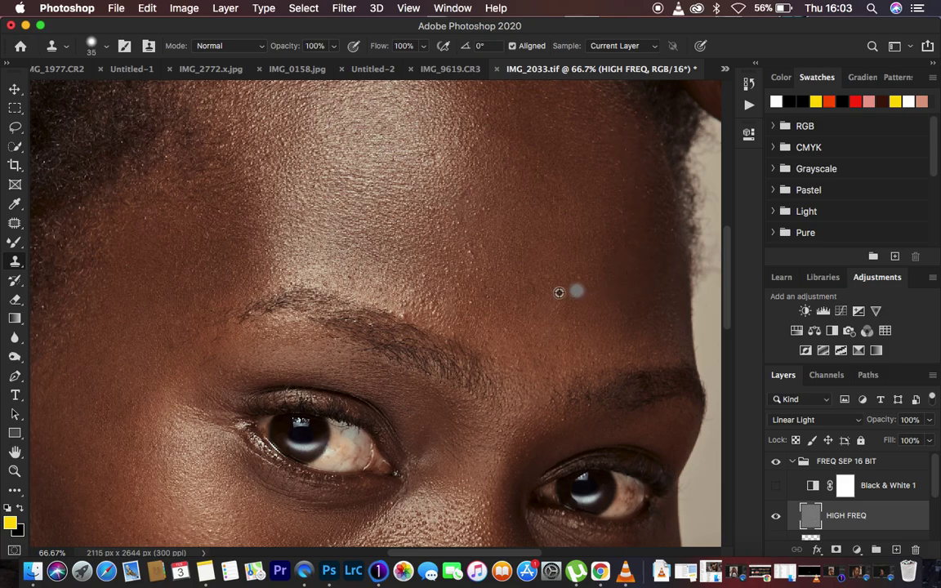
mouse_move(483, 261)
mouse_down()
mouse_move(441, 164)
mouse_move(455, 158)
mouse_up()
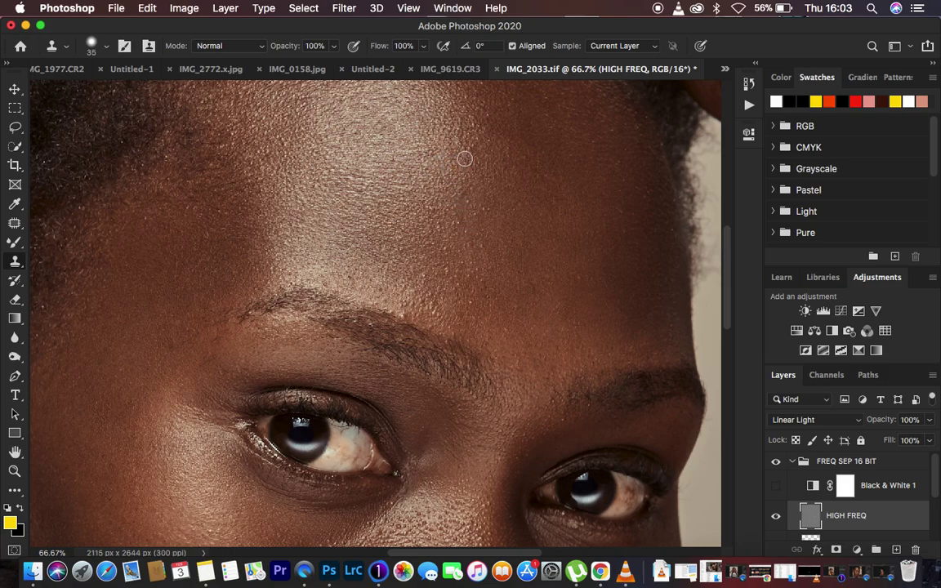
alt+click(471, 139)
alt+click(453, 325)
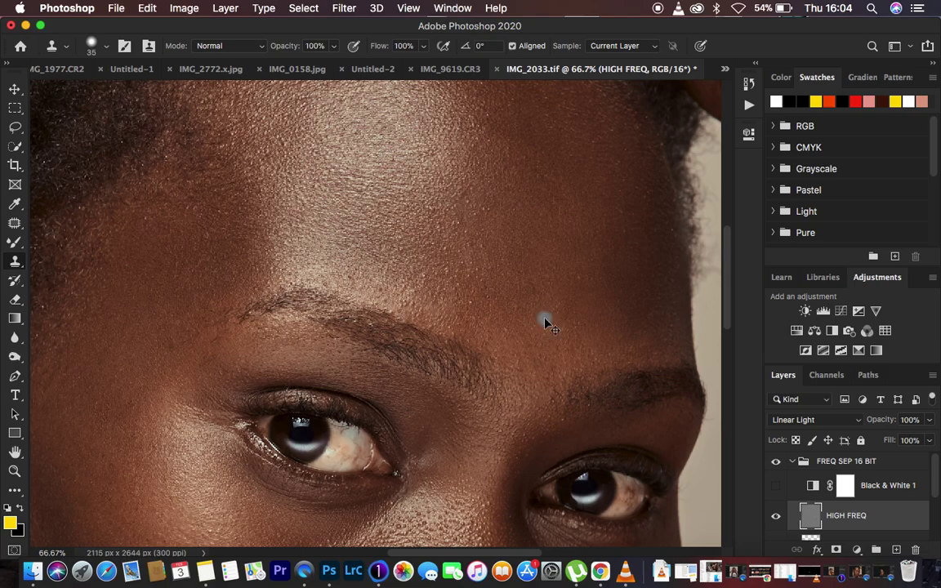
key(super+minus)
key(super+minus)
key(super+minus)
key(super+minus)
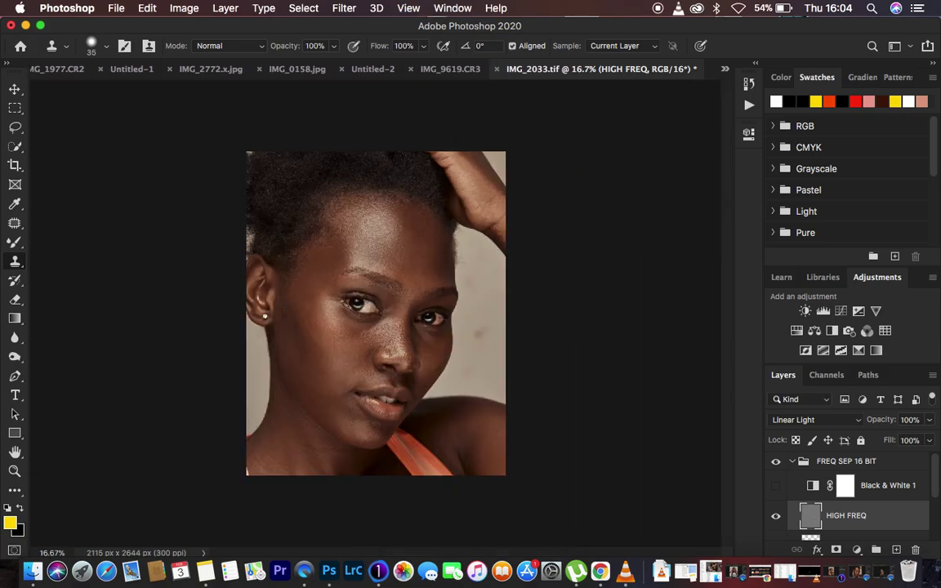